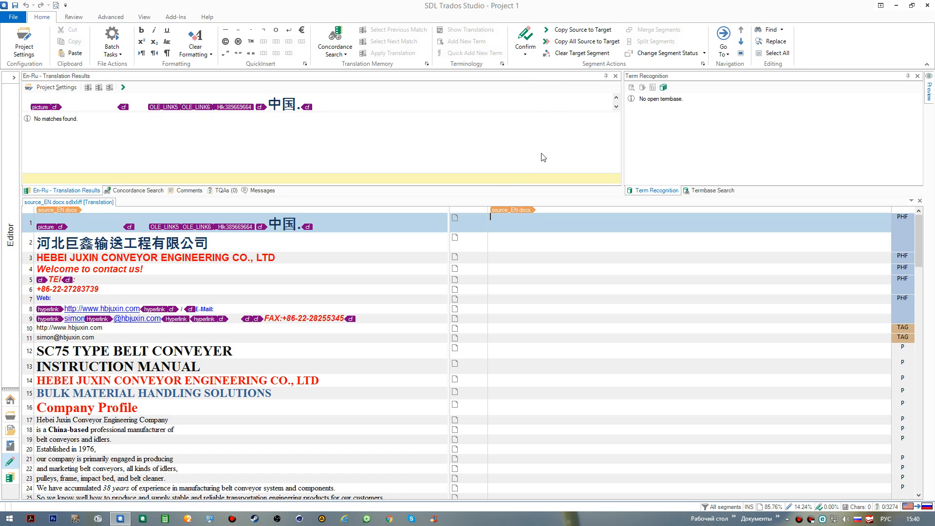
- Copy the source content of segment 1 to its target and confirm the segment
{"action": "key", "text": "ctrl+Insert"}
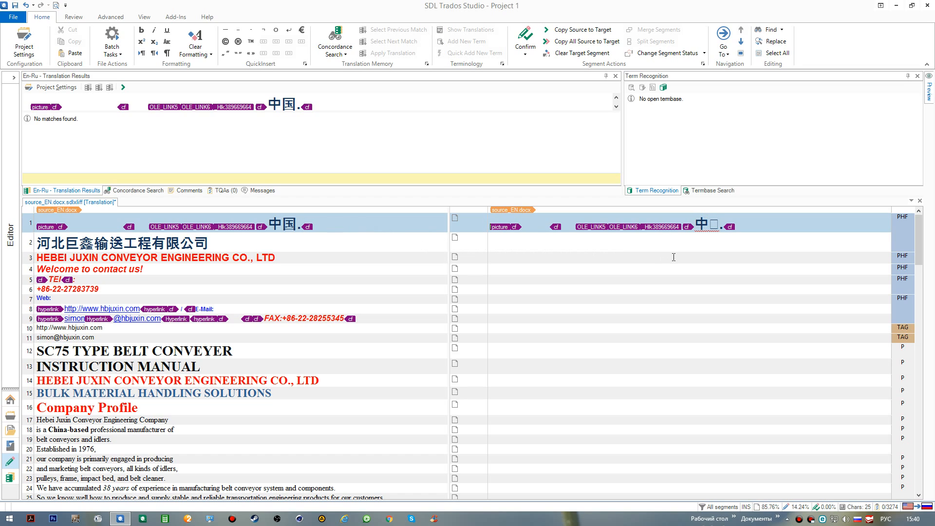
{"action": "left_click_drag", "start_coordinate": [719, 227], "coordinate": [707, 229]}
{"action": "left_click", "coordinate": [529, 54]}
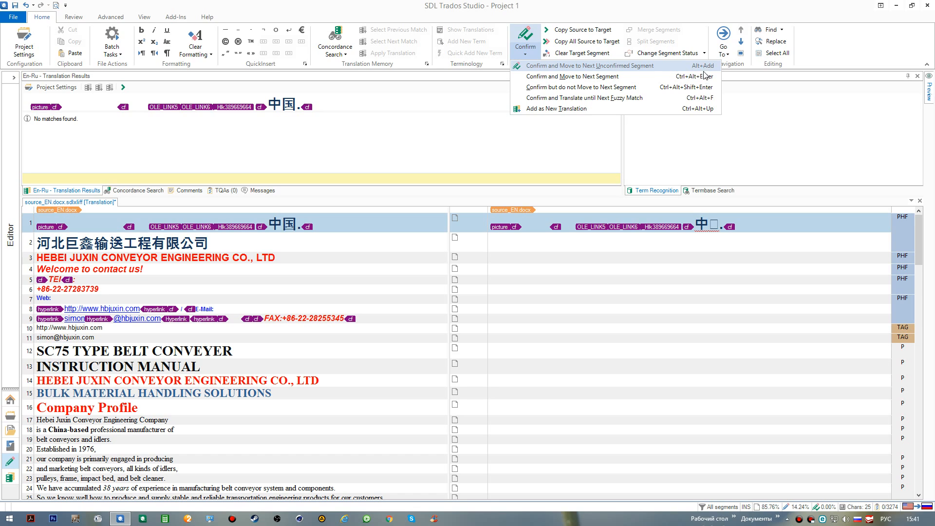
{"action": "left_click", "coordinate": [708, 227]}
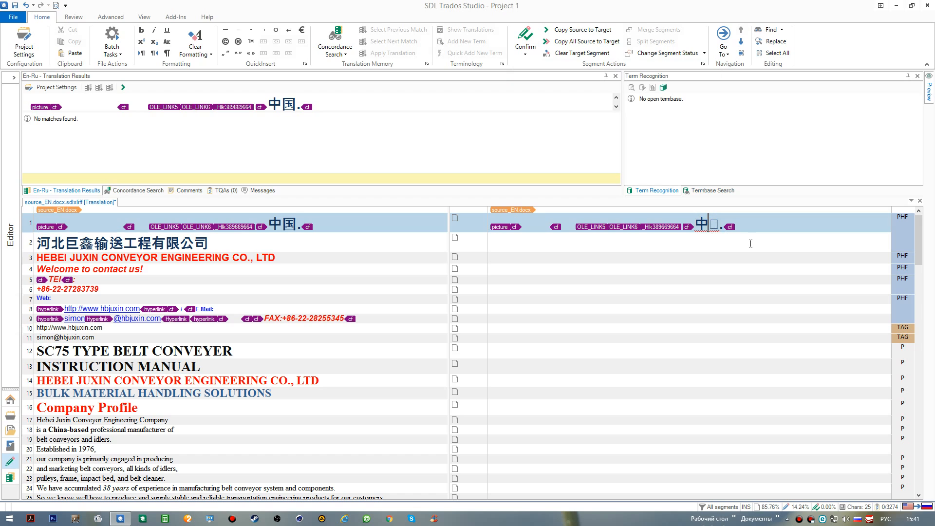
{"action": "key", "text": "alt"}
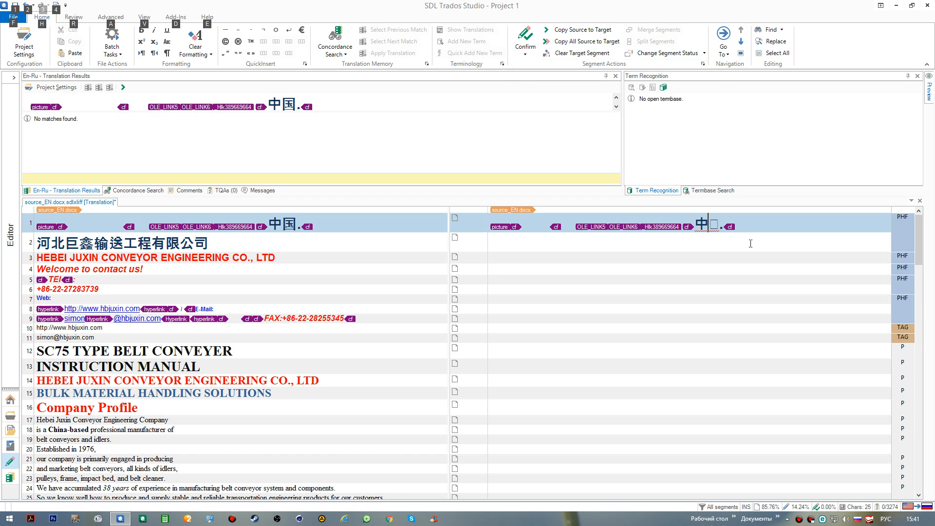
{"action": "key", "text": "ctrl+Return"}
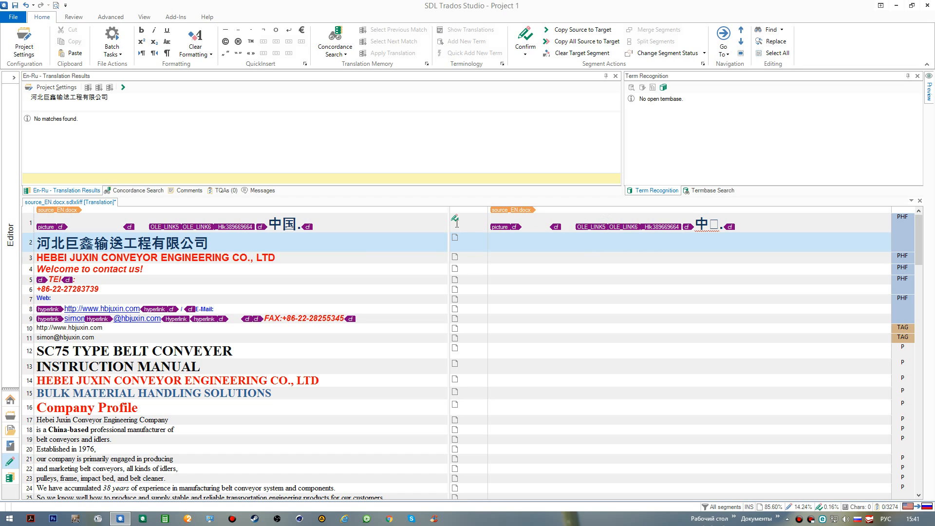
{"action": "mouse_move", "coordinate": [456, 222]}
{"action": "left_click", "coordinate": [526, 55]}
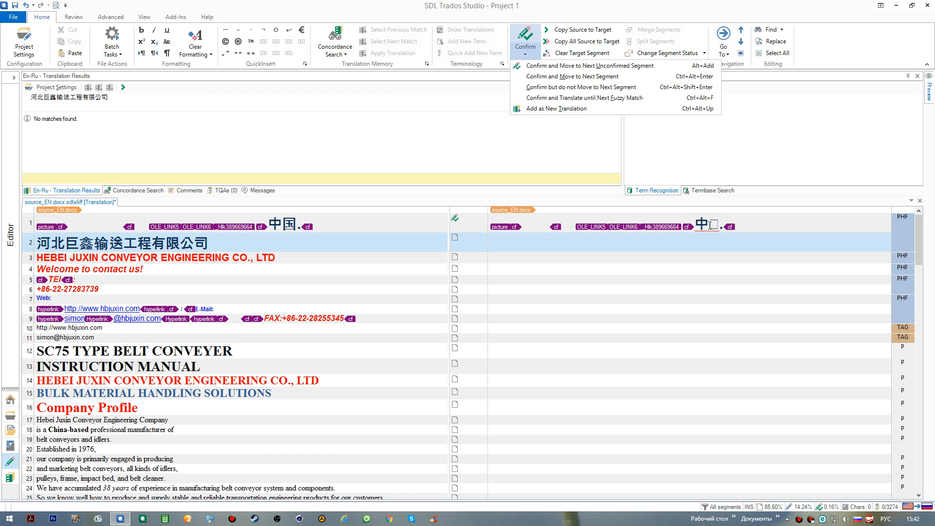
{"action": "left_click", "coordinate": [710, 225]}
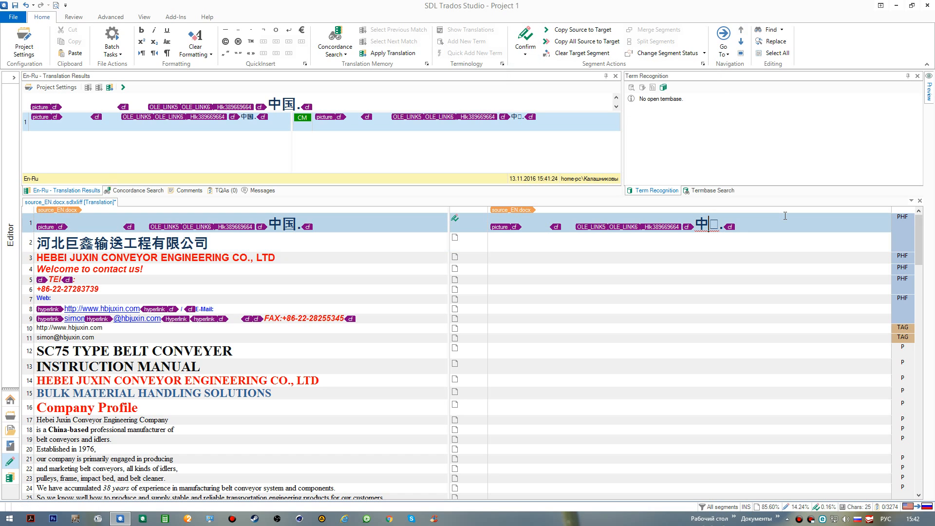
- Copy the source of segment 2 to its target, confirm the segment and save the document
{"action": "key", "text": "Down"}
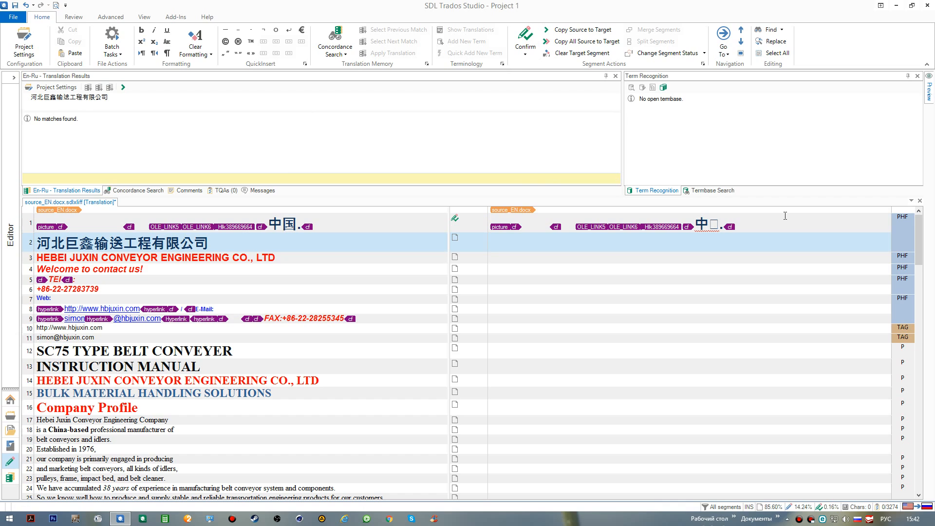
{"action": "key", "text": "ctrl+Insert"}
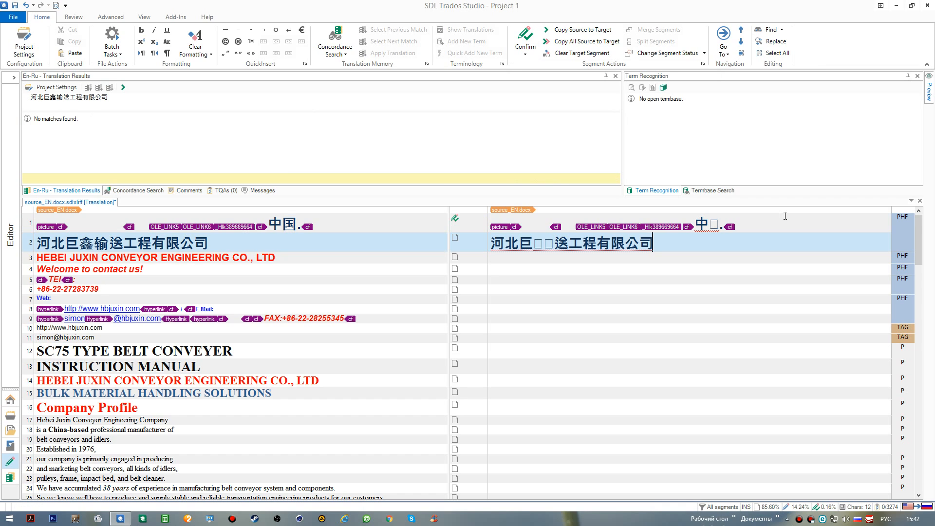
{"action": "key", "text": "alt"}
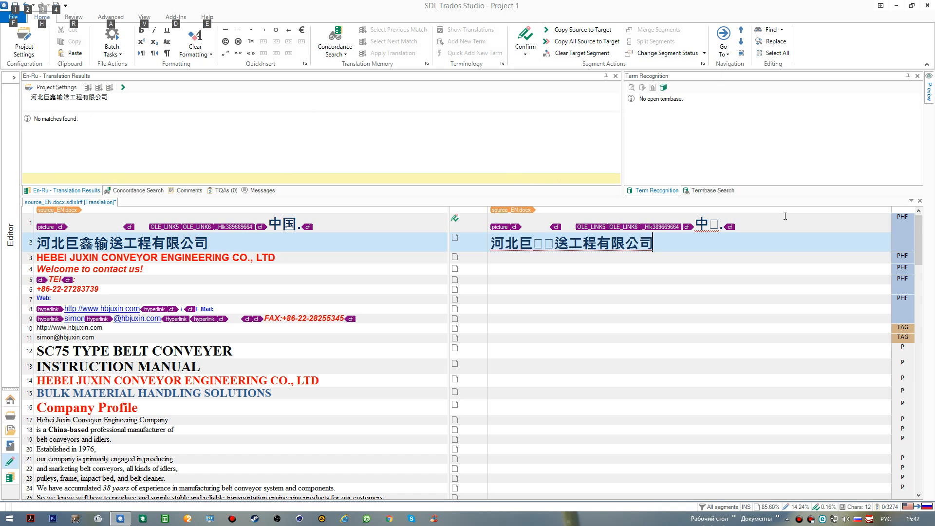
{"action": "key", "text": "ctrl+Return"}
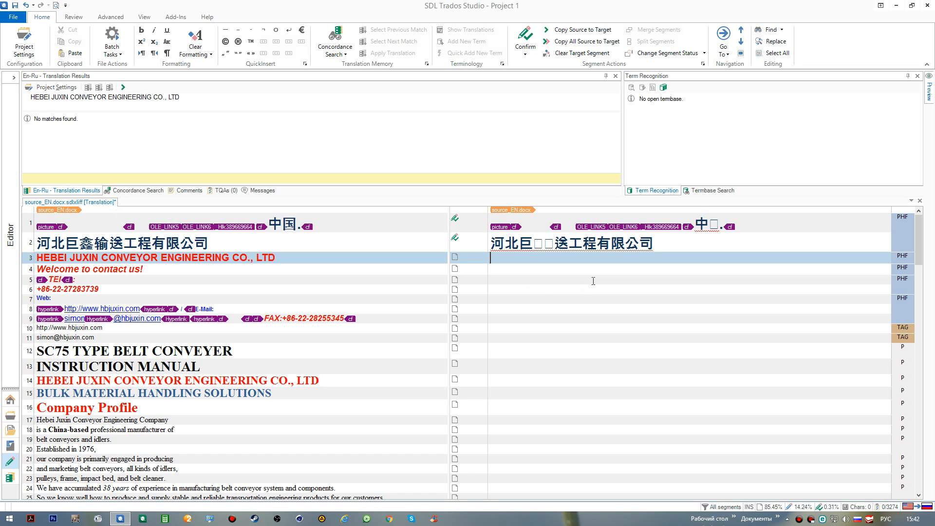
{"action": "key", "text": "ctrl+s"}
- Check the AutoSave interval in the Editor options, leaving the settings as they are
{"action": "left_click", "coordinate": [11, 19]}
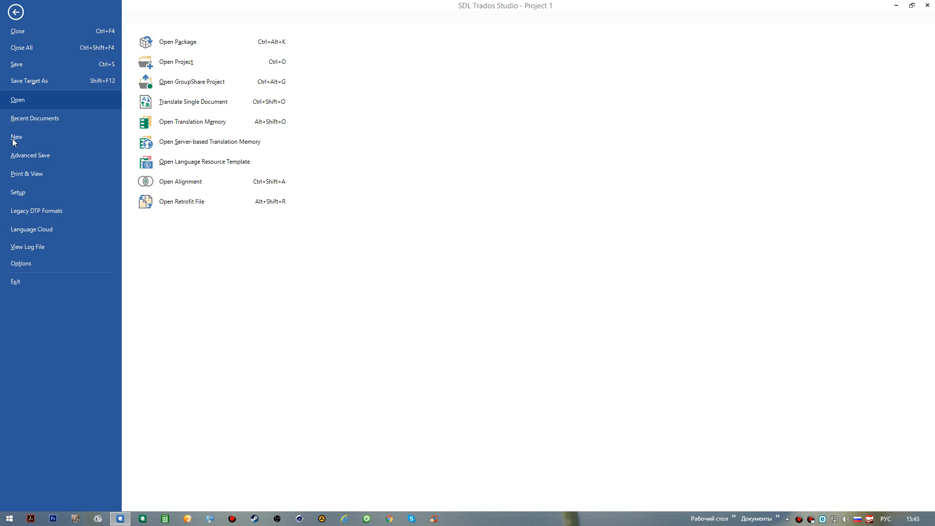
{"action": "left_click", "coordinate": [31, 266]}
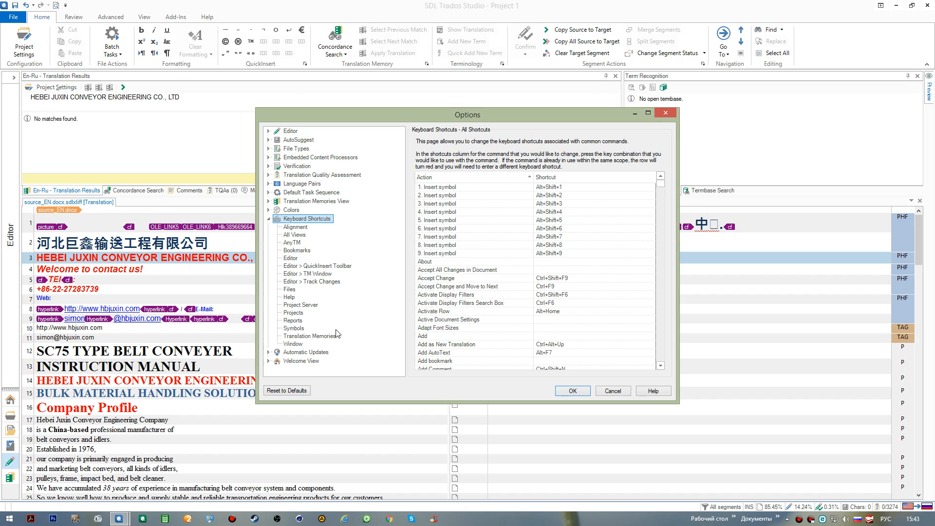
{"action": "left_click", "coordinate": [291, 132]}
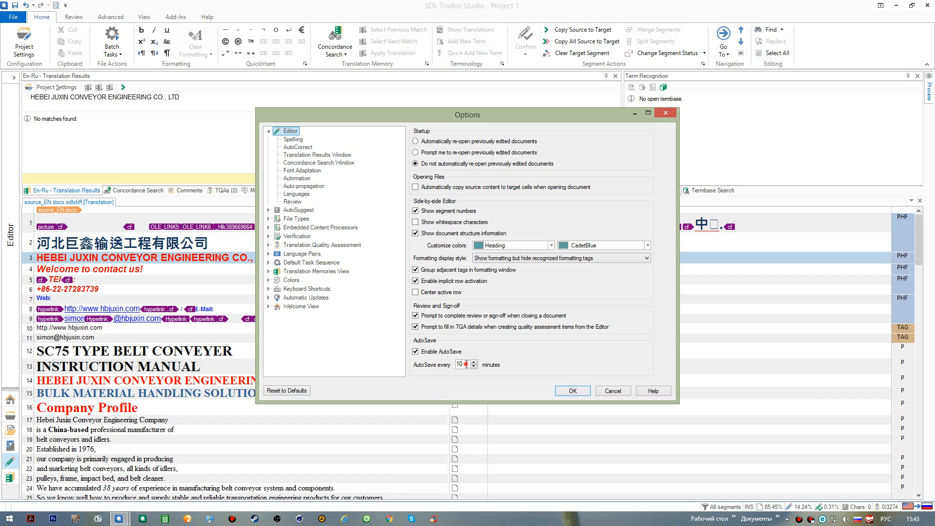
{"action": "left_click_drag", "start_coordinate": [466, 364], "coordinate": [443, 374]}
{"action": "left_click", "coordinate": [610, 392]}
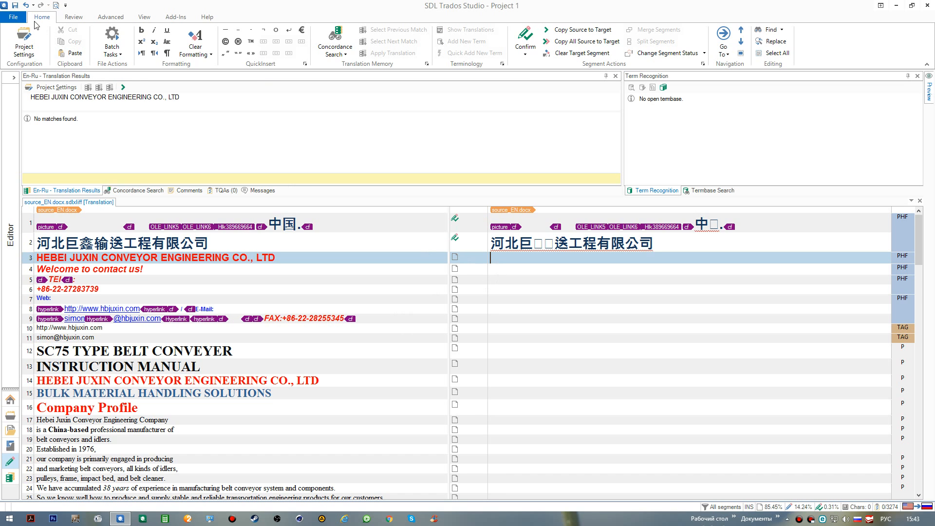
- Enable "Copy source when no match is found" in the Editor's Automation options
{"action": "left_click", "coordinate": [12, 18]}
{"action": "left_click", "coordinate": [47, 259]}
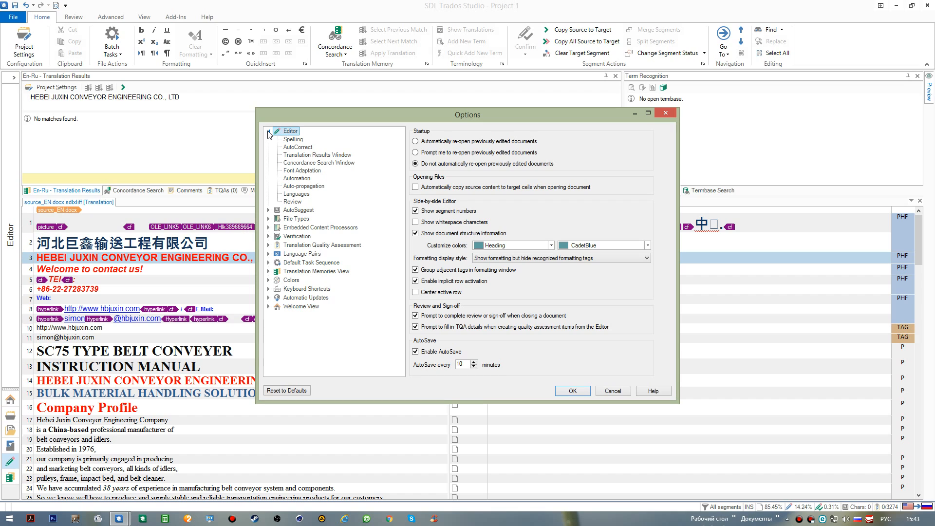
{"action": "left_click", "coordinate": [276, 132]}
{"action": "left_click", "coordinate": [296, 179]}
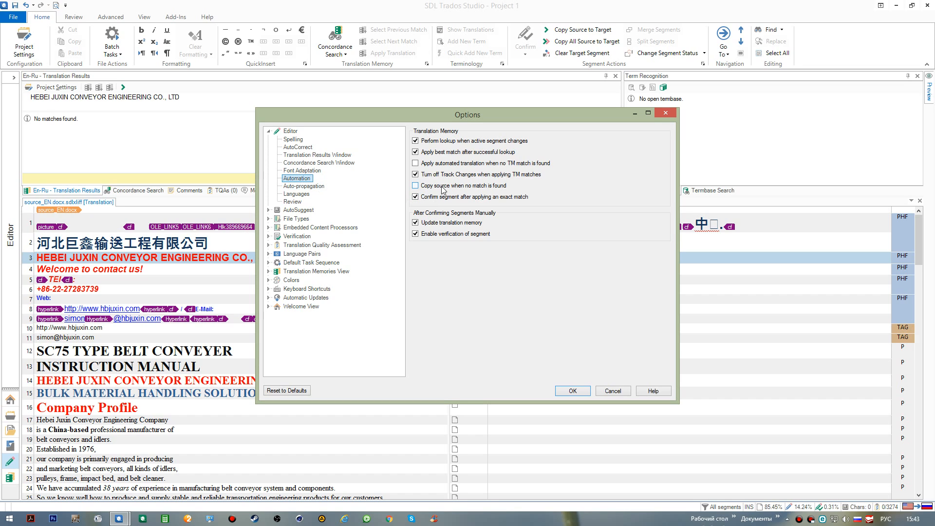
{"action": "left_click", "coordinate": [415, 185]}
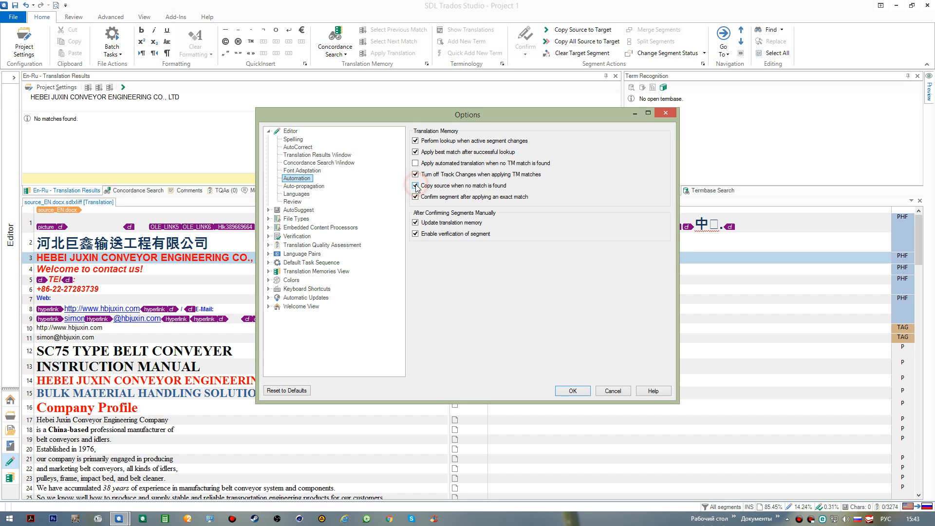
{"action": "left_click", "coordinate": [572, 392]}
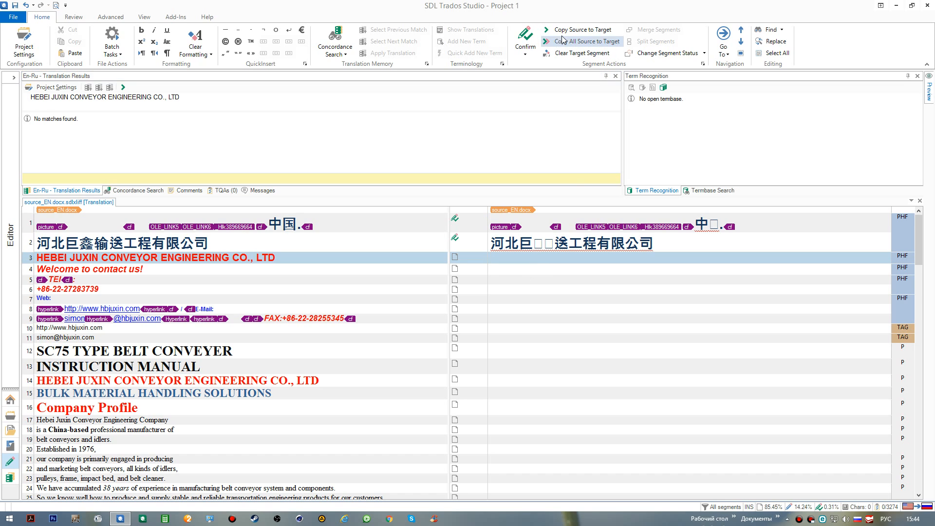
- Move to segment 3 so its source is copied automatically, confirm the segment and save the document
{"action": "left_click", "coordinate": [609, 220]}
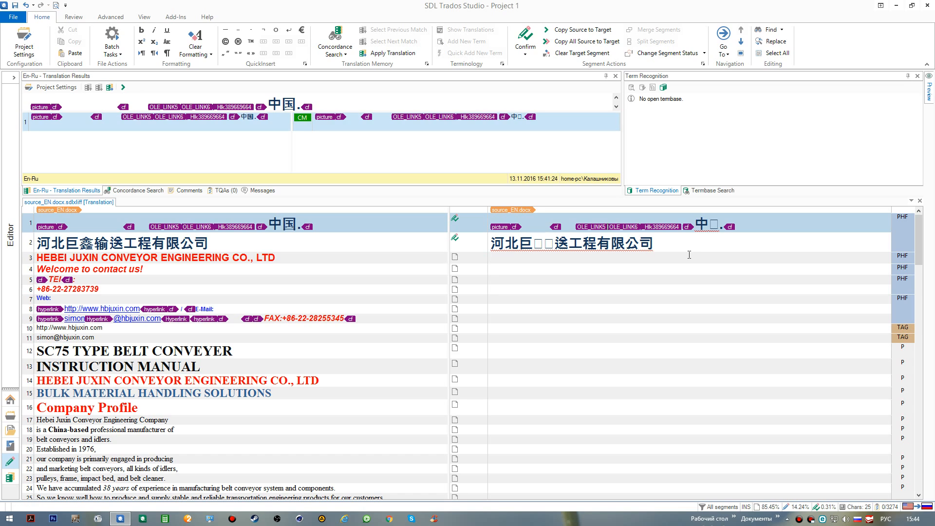
{"action": "key", "text": "Down"}
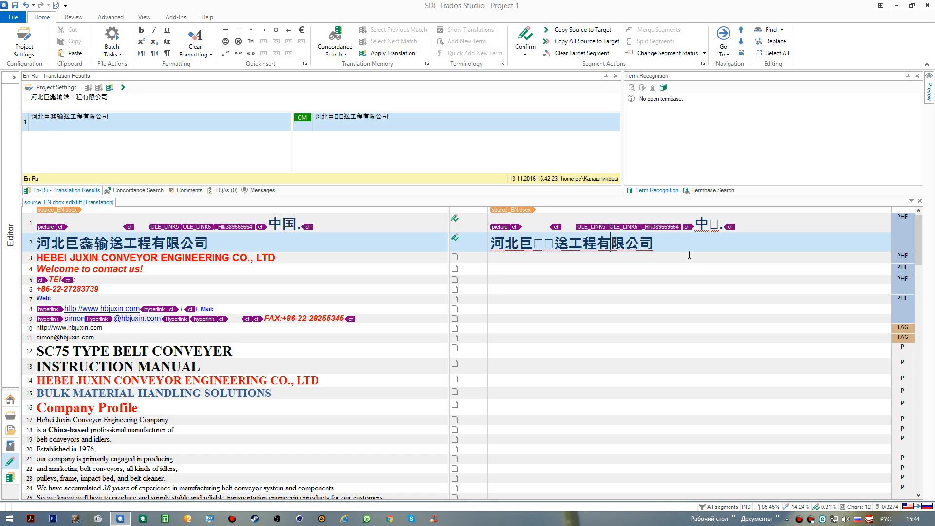
{"action": "key", "text": "Down"}
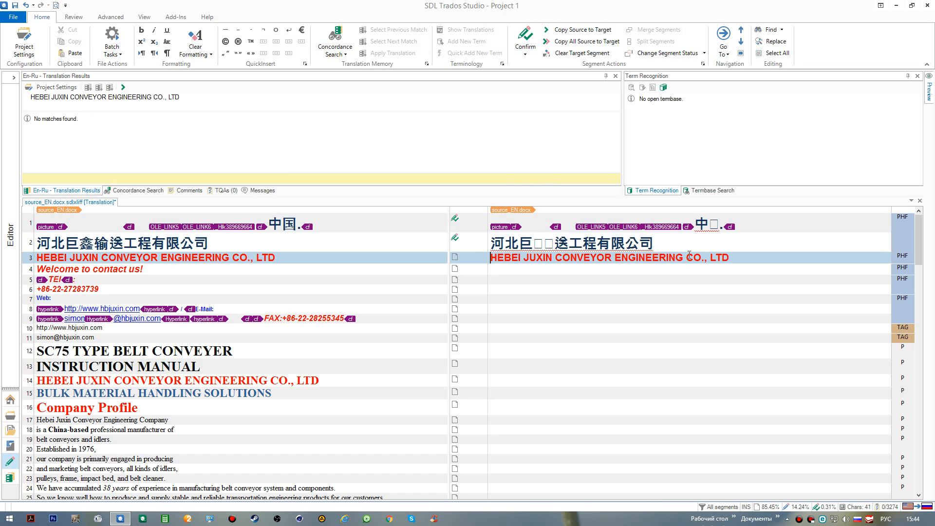
{"action": "key", "text": "ctrl+Return"}
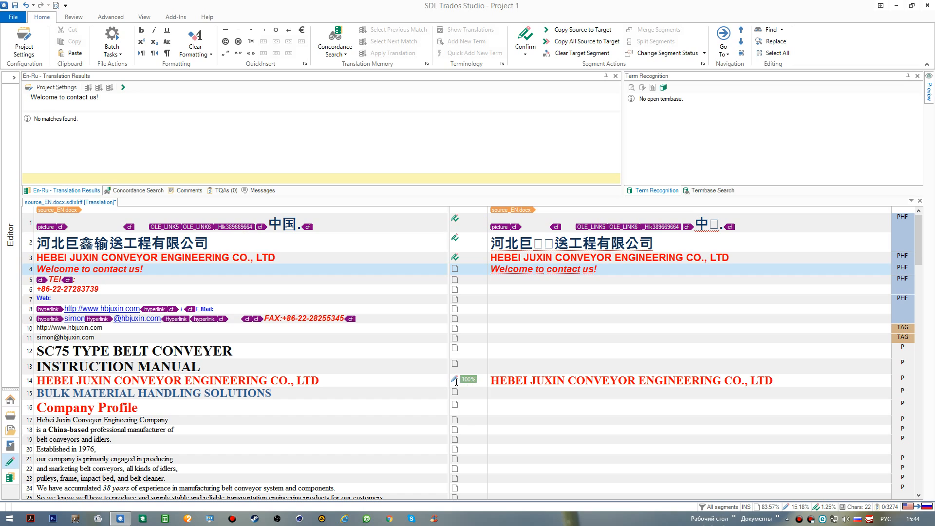
{"action": "mouse_move", "coordinate": [456, 383]}
{"action": "key", "text": "ctrl+s"}
- Assign Ctrl+Enter as the keyboard shortcut for "Confirm and Move to Next Unconfirmed Segment"
{"action": "left_click", "coordinate": [15, 18]}
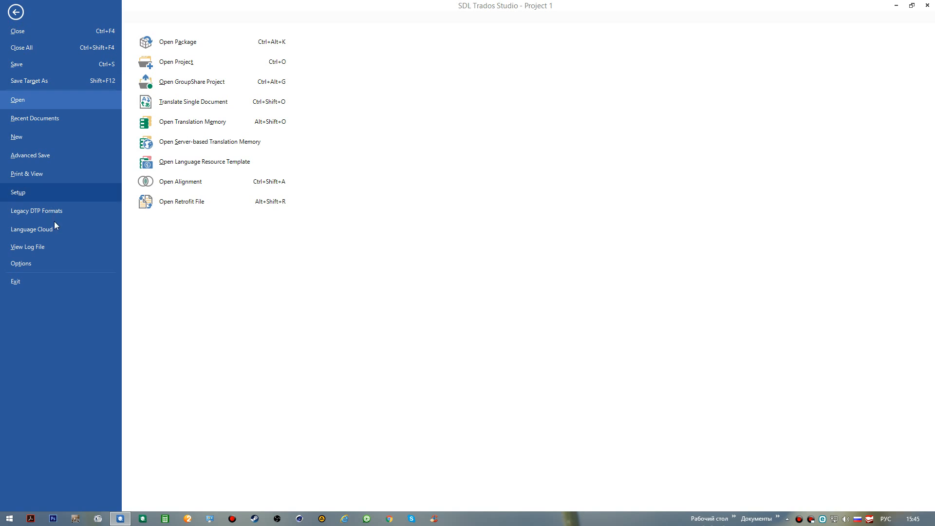
{"action": "left_click", "coordinate": [54, 263]}
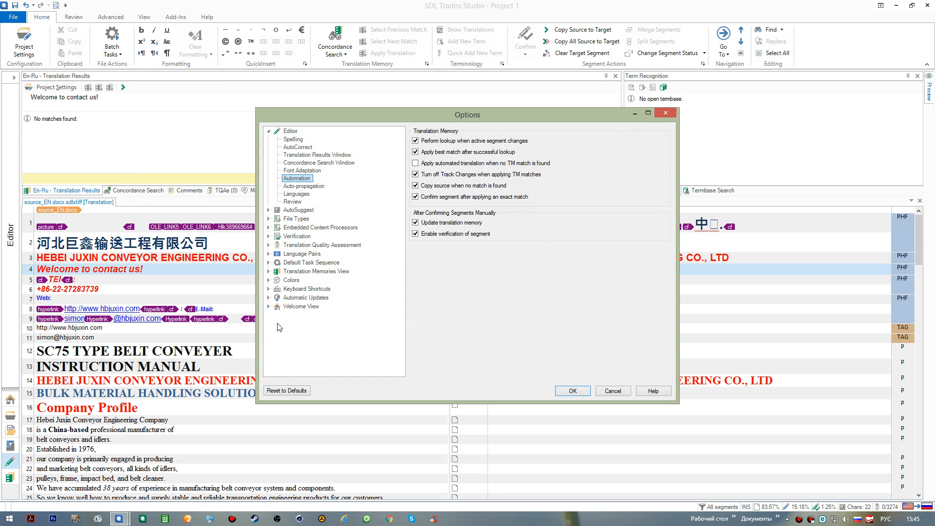
{"action": "left_click", "coordinate": [298, 289]}
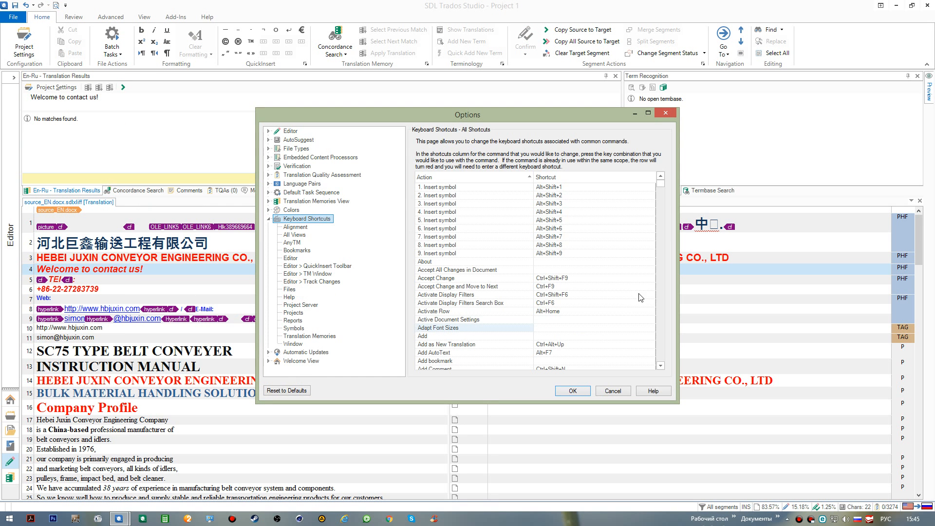
{"action": "left_click_drag", "start_coordinate": [661, 189], "coordinate": [661, 215]}
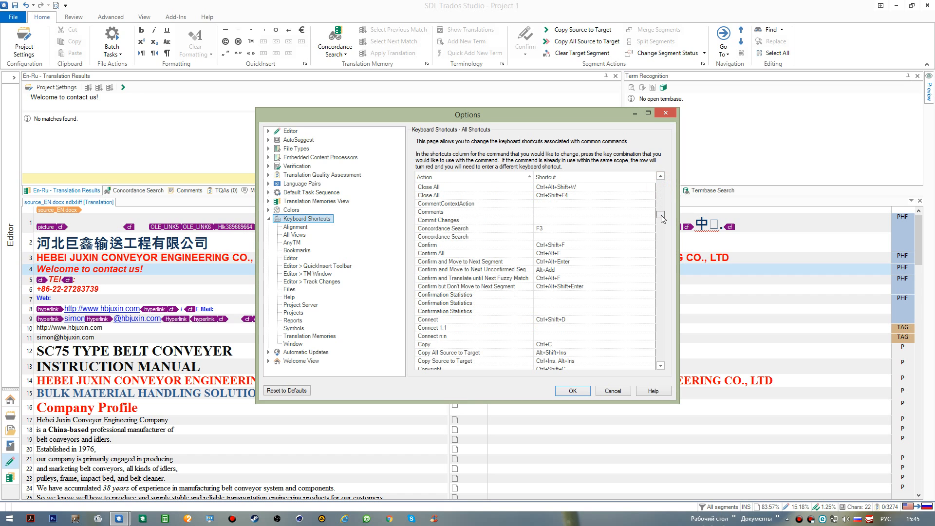
{"action": "left_click", "coordinate": [554, 269]}
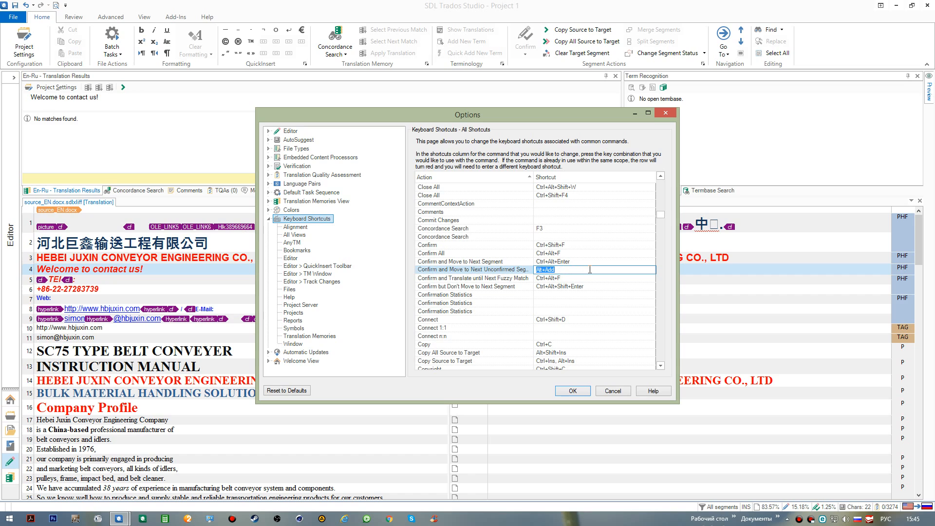
{"action": "key", "text": "ctrl+Return"}
{"action": "left_click", "coordinate": [573, 391]}
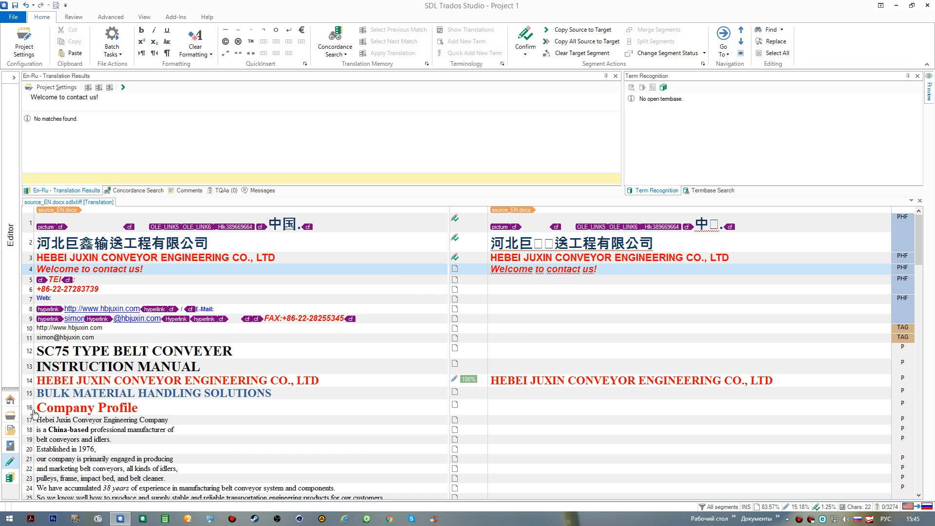
- Open SC75 Type Belt Conveyer.docx from Sample Project for translation and copy the target text of segment 4
{"action": "left_click", "coordinate": [10, 415]}
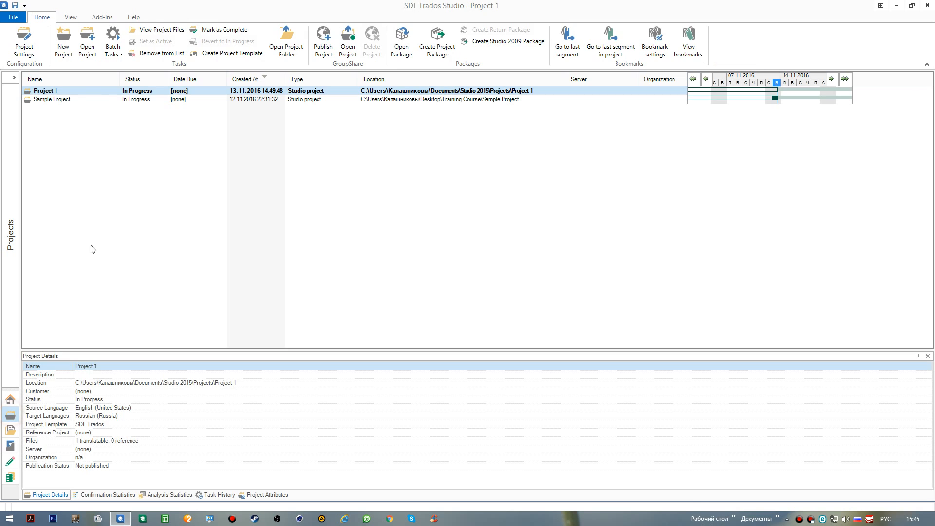
{"action": "double_click", "coordinate": [77, 100]}
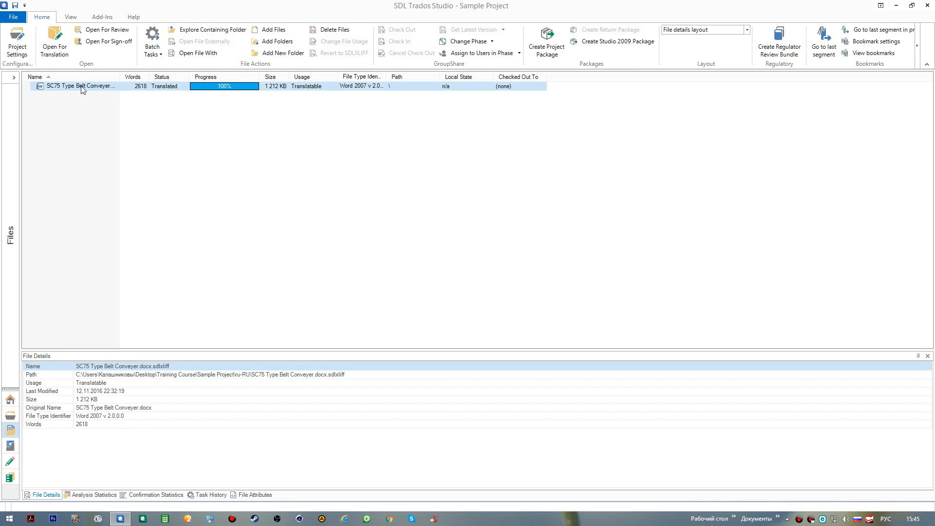
{"action": "double_click", "coordinate": [81, 87]}
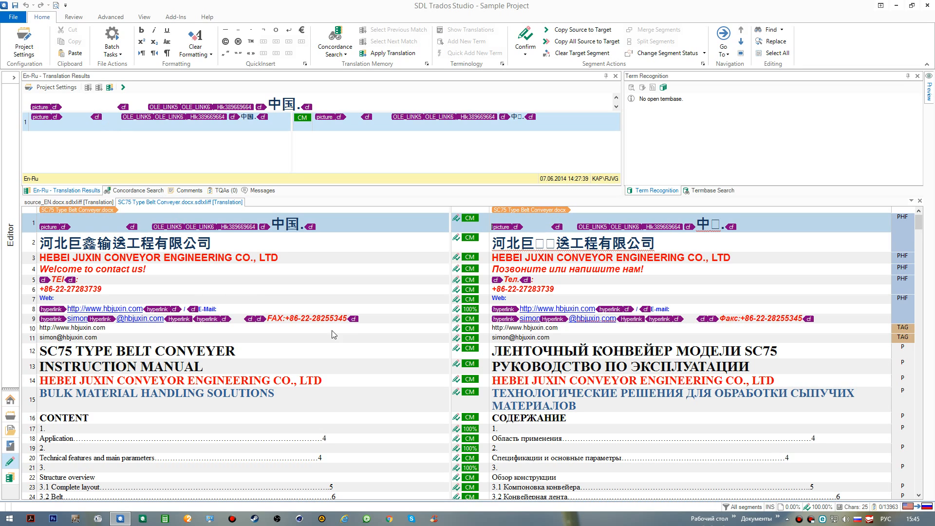
{"action": "left_click_drag", "start_coordinate": [491, 268], "coordinate": [645, 268]}
{"action": "key", "text": "ctrl+c"}
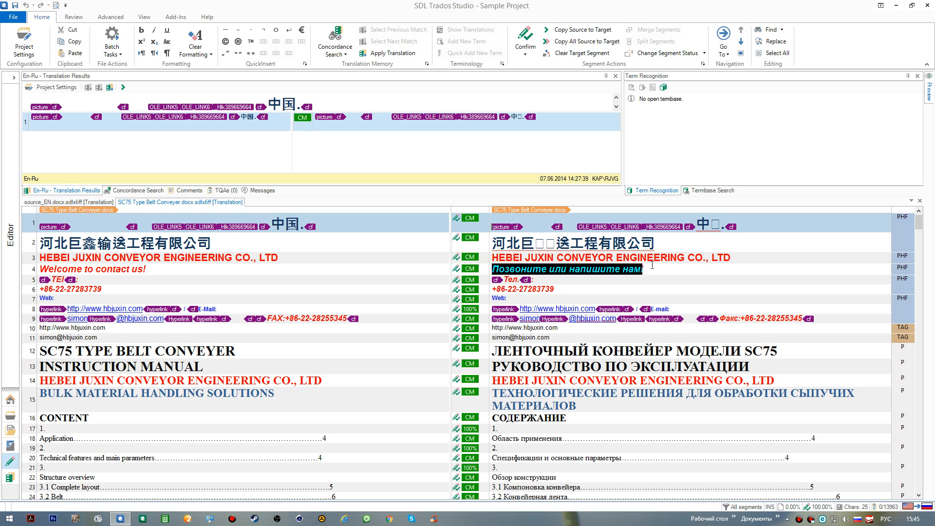
- Replace segment 4's target in source_EN.docx with the copied translation "Позвоните или напишите нам!" and confirm the segment
{"action": "left_click", "coordinate": [107, 202]}
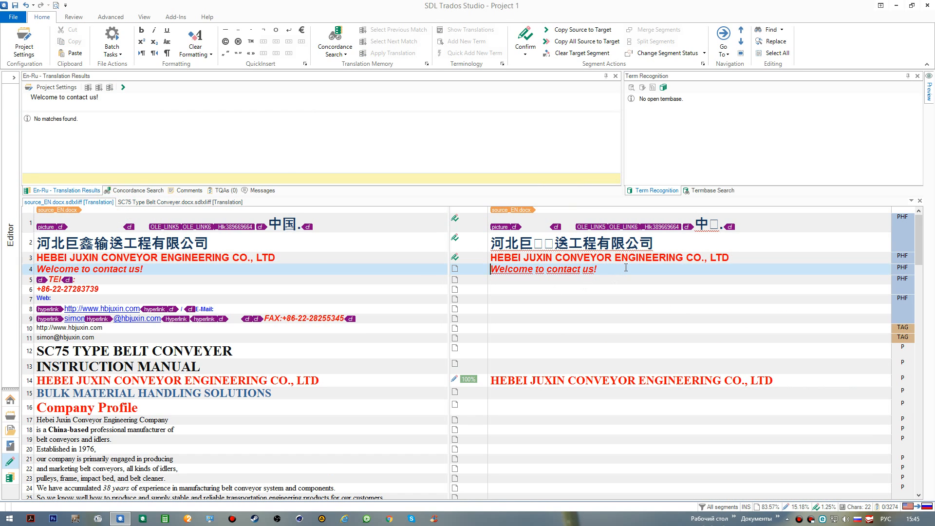
{"action": "left_click", "coordinate": [625, 268]}
{"action": "key", "text": "alt+Delete"}
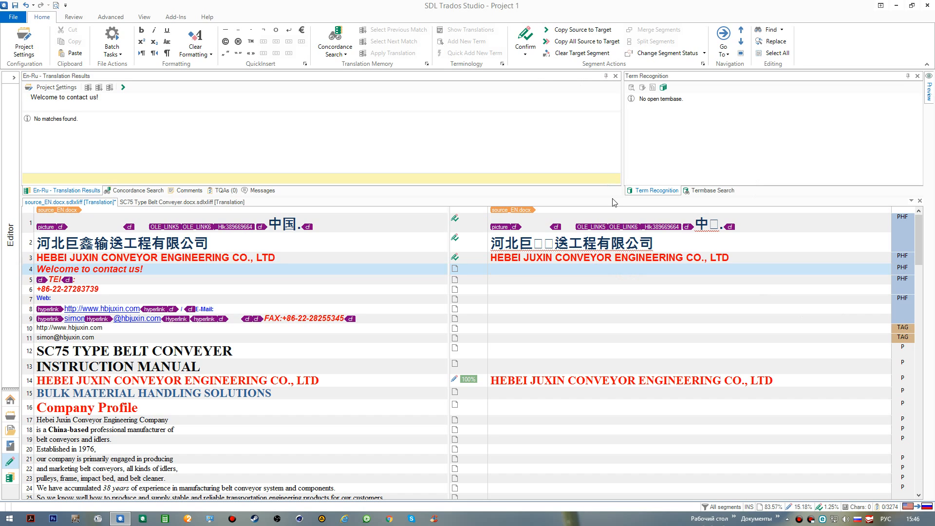
{"action": "key", "text": "ctrl+v"}
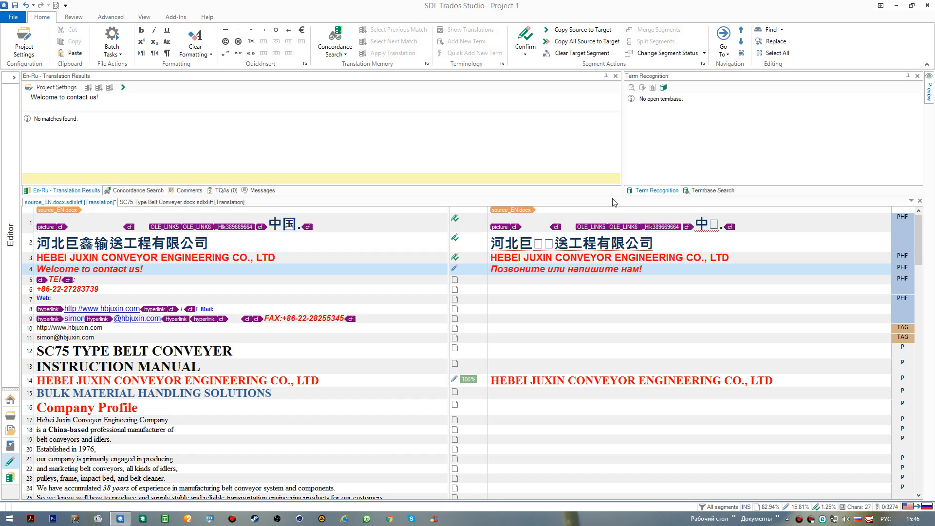
{"action": "key", "text": "ctrl+Return"}
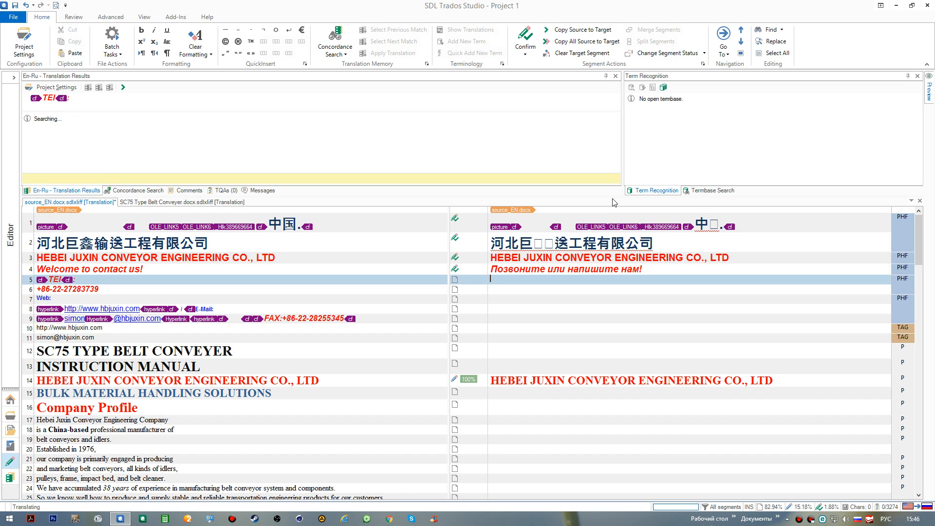
- Go back through the confirmed segments to segment 1 and reconfirm it to jump to the next unconfirmed segment
{"action": "key", "text": "Up"}
{"action": "key", "text": "Up"}
{"action": "key", "text": "Up"}
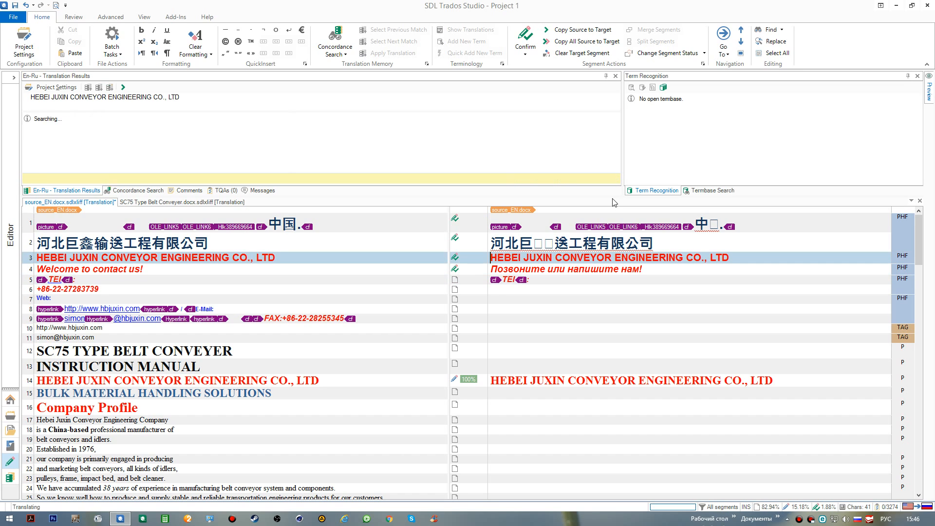
{"action": "key", "text": "Up"}
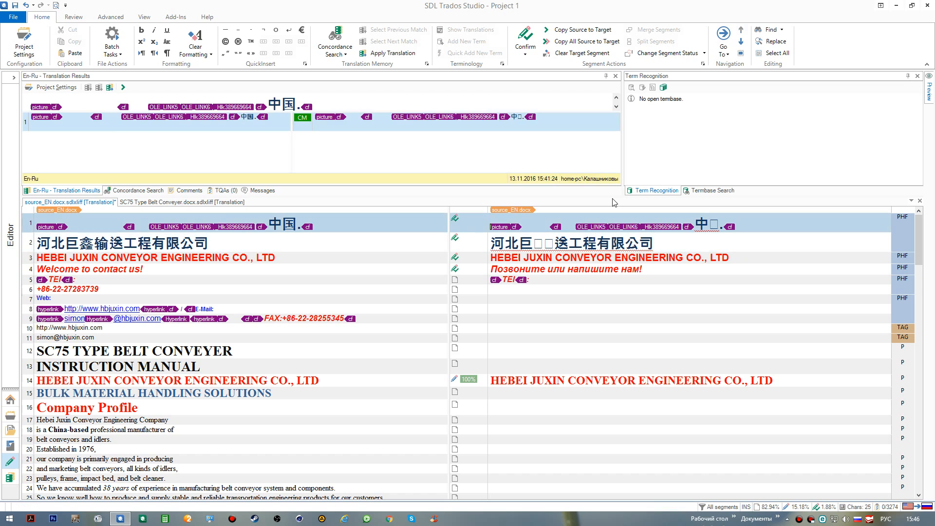
{"action": "key", "text": "Down"}
{"action": "key", "text": "Down"}
{"action": "key", "text": "ctrl+Right"}
{"action": "key", "text": "ctrl+Right"}
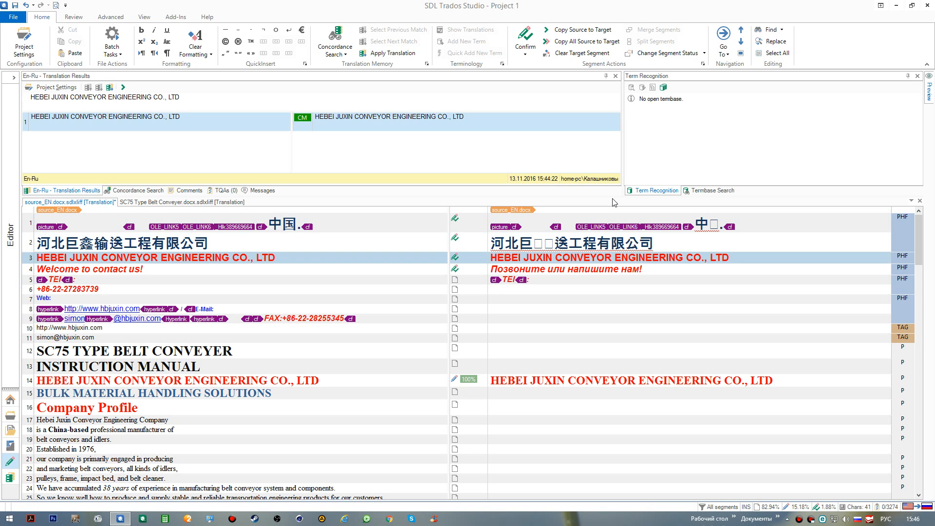
{"action": "mouse_move", "coordinate": [609, 182]}
{"action": "left_click", "coordinate": [537, 227]}
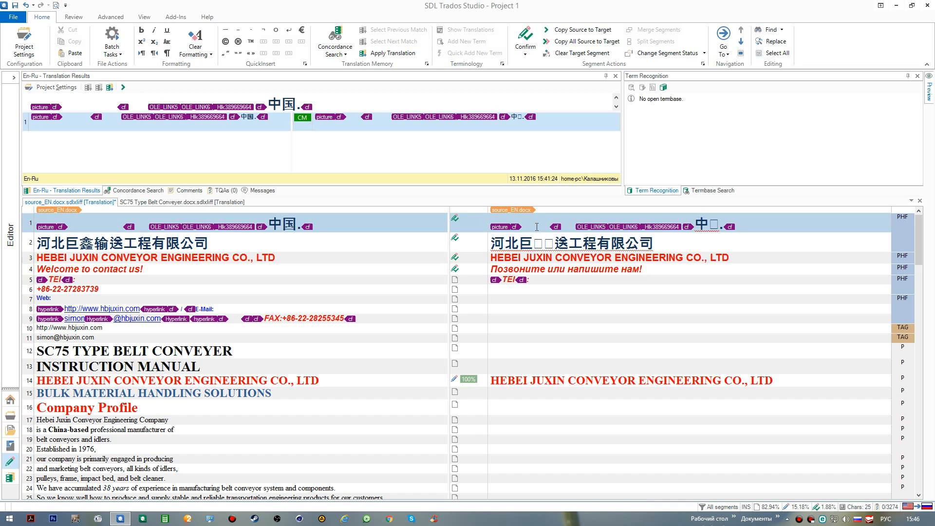
{"action": "key", "text": "ctrl+Return"}
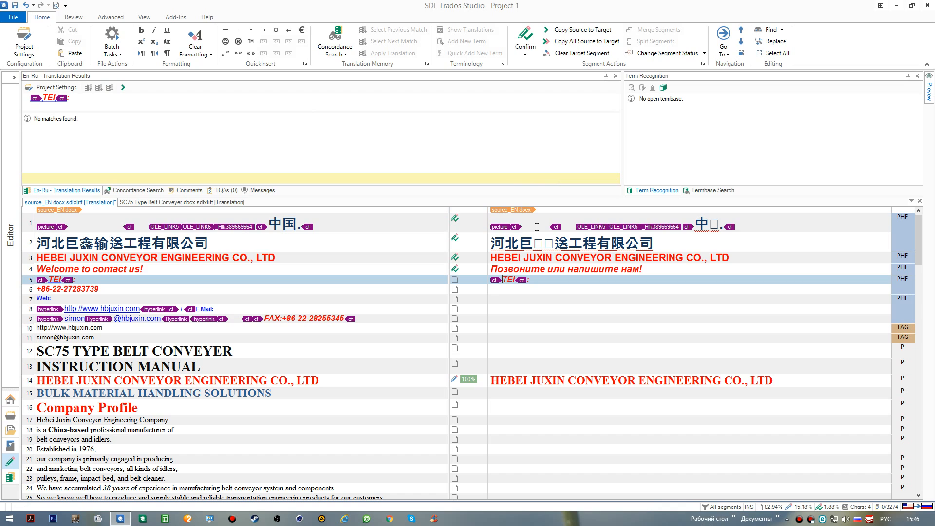
- Translate the word between the tags in segment 5 as "Тел.", keeping the tags and colon, and confirm the segment
{"action": "key", "text": "ctrl+shift+Left"}
{"action": "type", "text": "Тел.:"}
{"action": "key", "text": "ctrl+Return"}
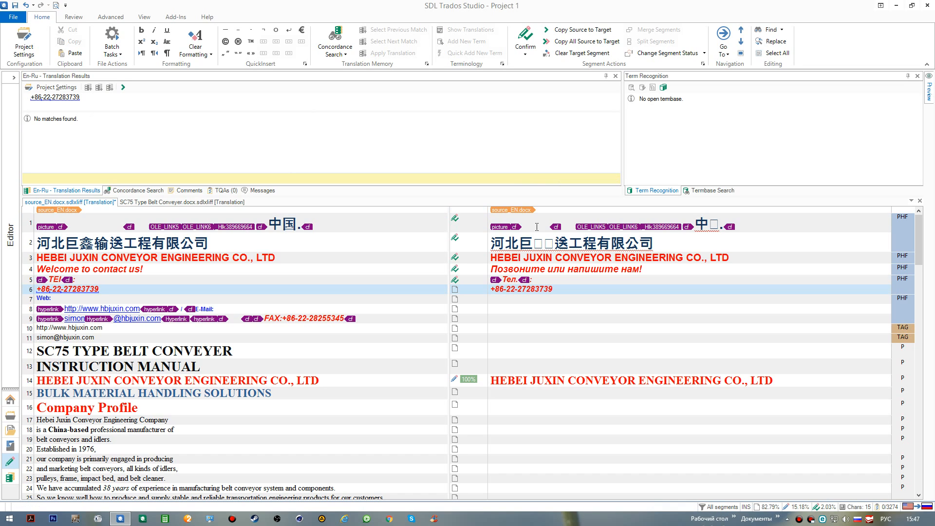
- Confirm segments 6 to 8 with their copied source text
{"action": "key", "text": "ctrl+Return"}
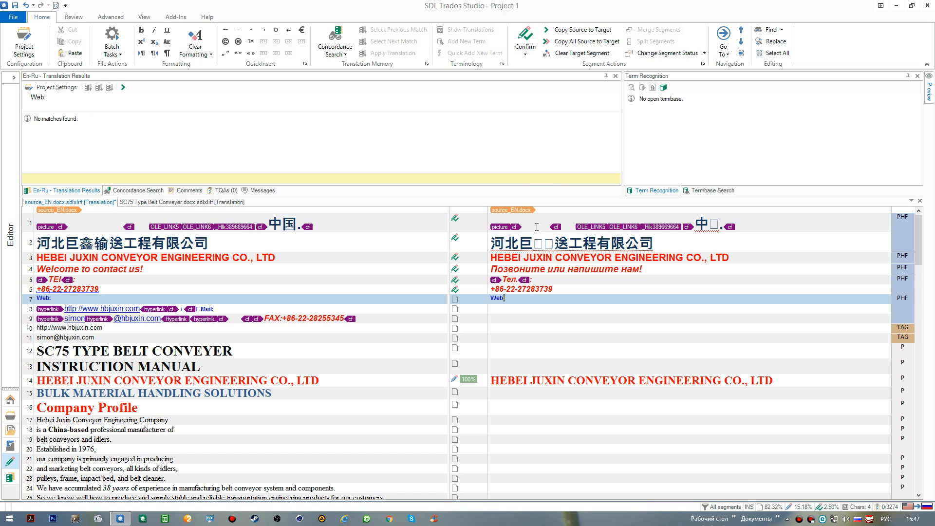
{"action": "key", "text": "ctrl+Return"}
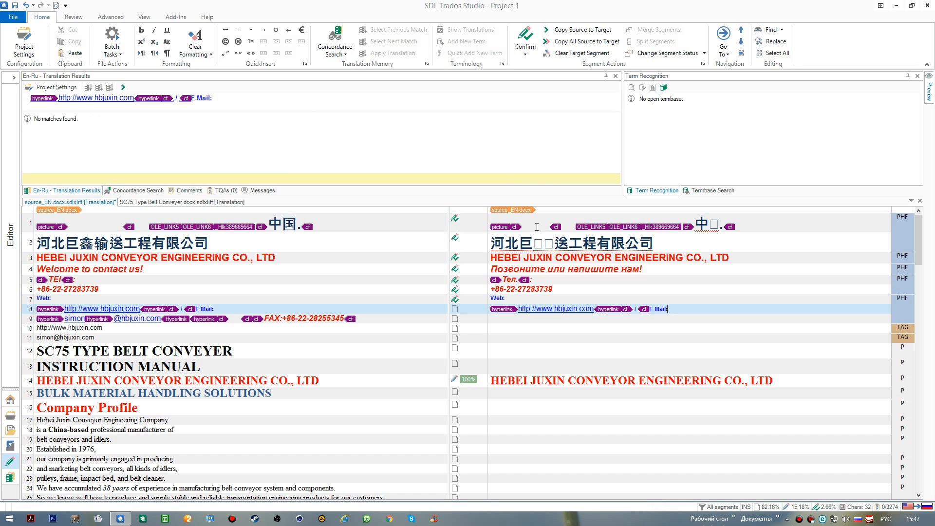
{"action": "key", "text": "ctrl+Return"}
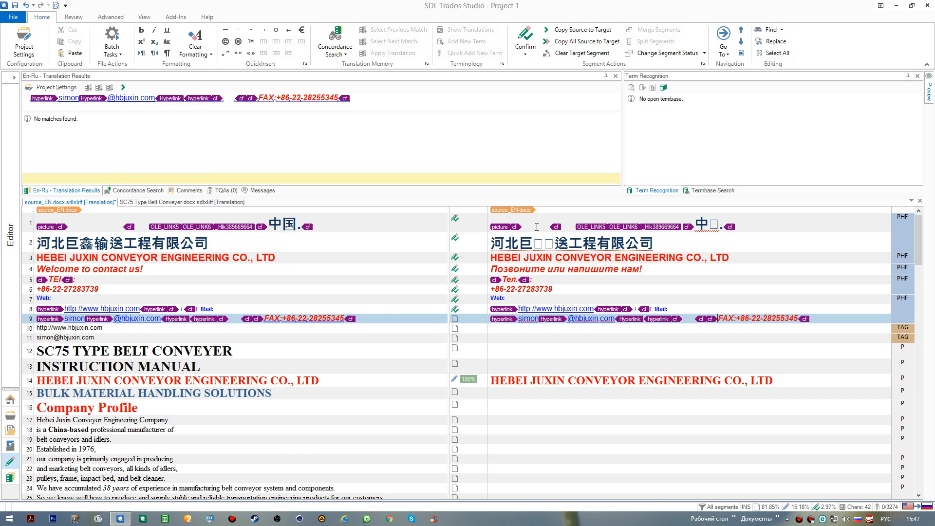
- Replace "FAX:" with "Факс:" in segment 9's target and confirm segments 9 to 11
{"action": "key", "text": "ctrl+shift+Right"}
{"action": "type", "text": "Факс:"}
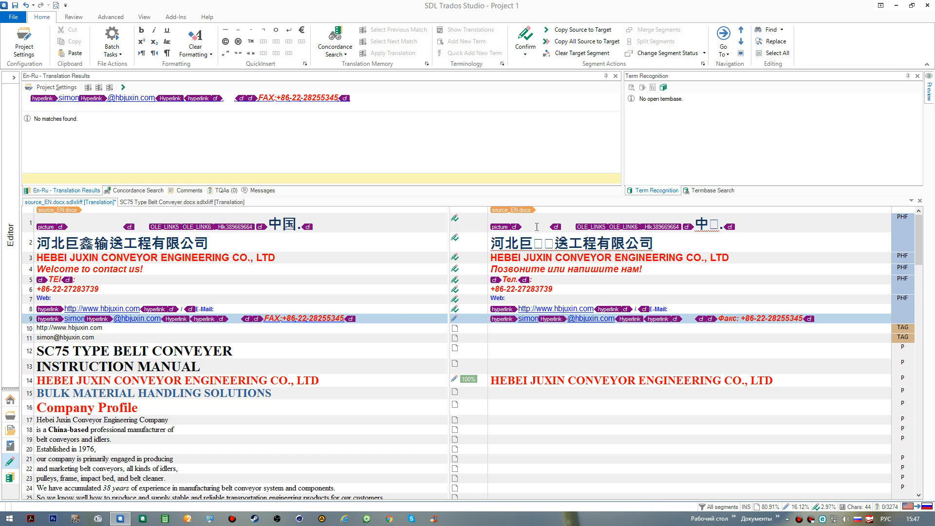
{"action": "key", "text": "ctrl+Return"}
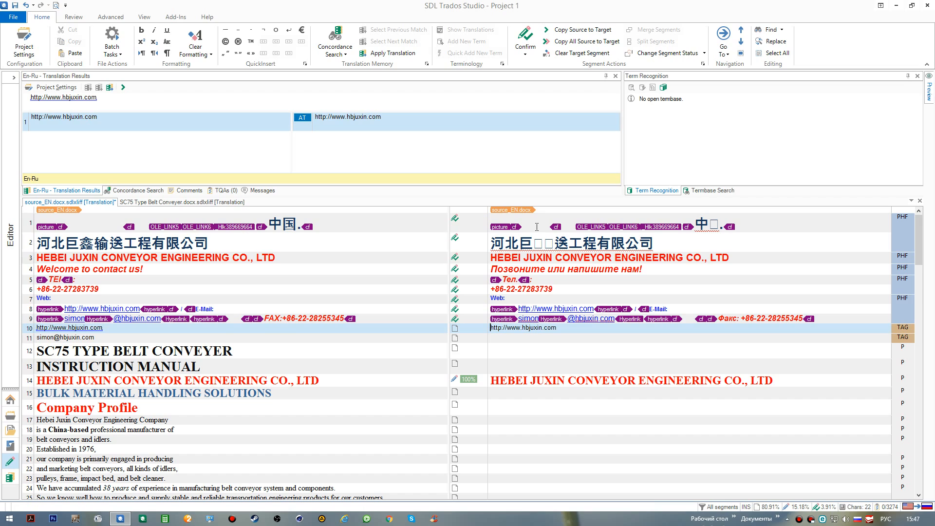
{"action": "key", "text": "ctrl+Return"}
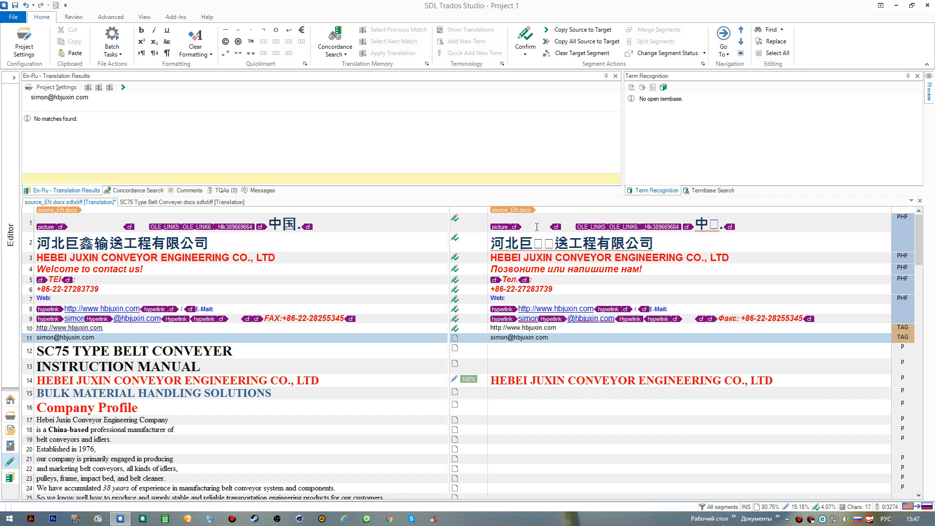
{"action": "key", "text": "ctrl+Return"}
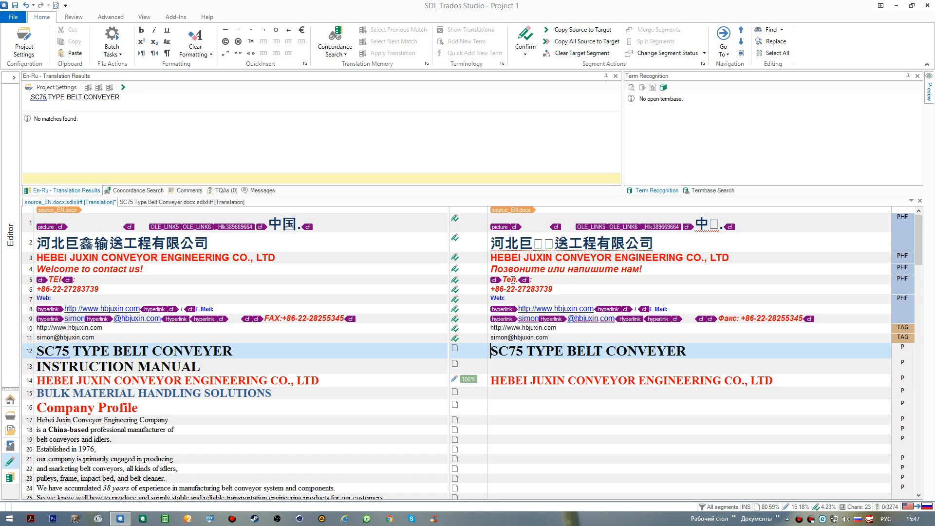
- Clear segment 5's target, enter "Тел." without any tags and confirm the segment
{"action": "left_click", "coordinate": [550, 280]}
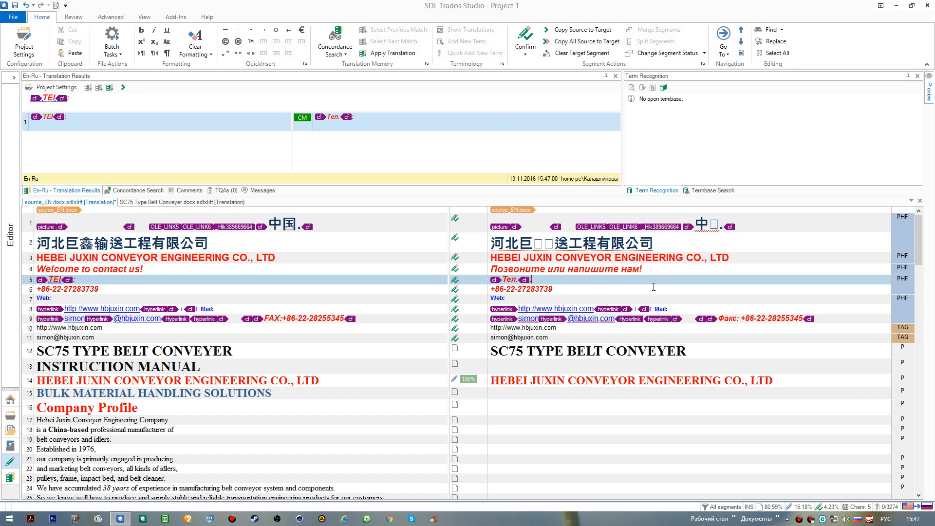
{"action": "key", "text": "alt+Delete"}
{"action": "type", "text": "Тел"}
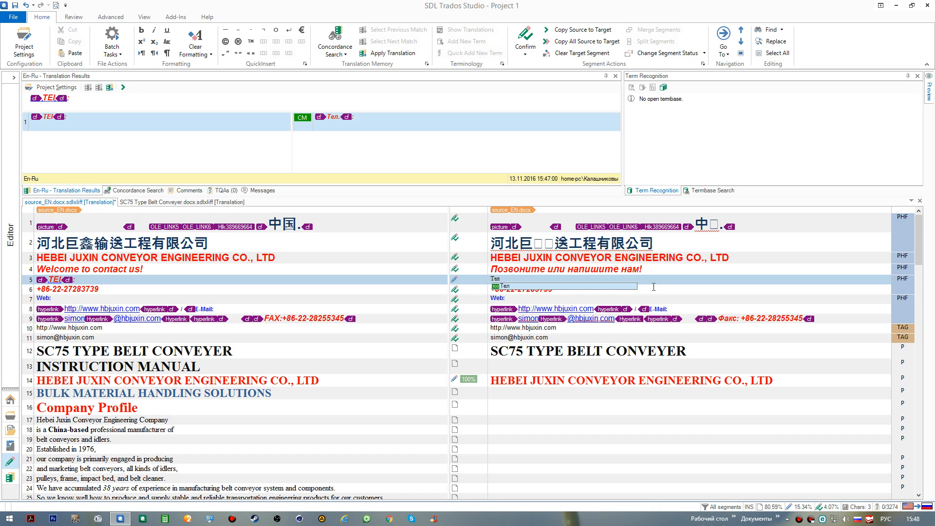
{"action": "type", "text": "."}
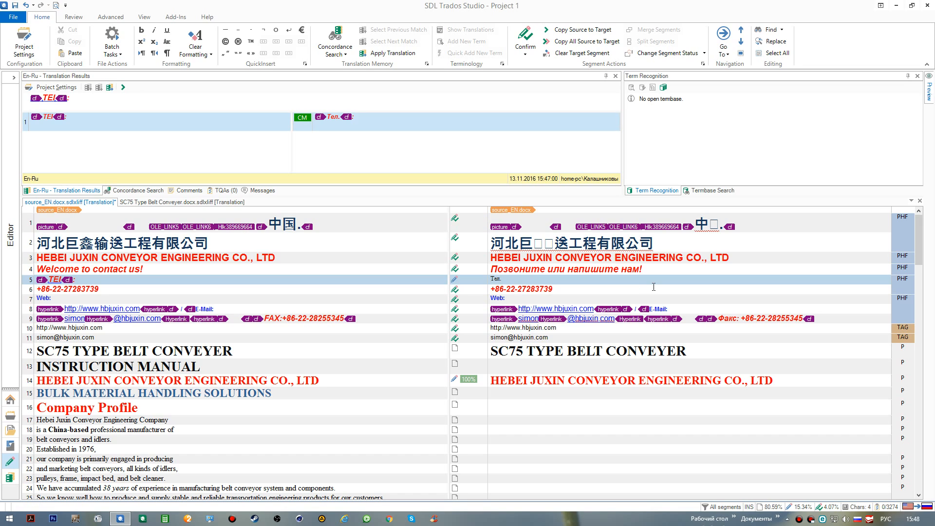
{"action": "key", "text": "ctrl+Return"}
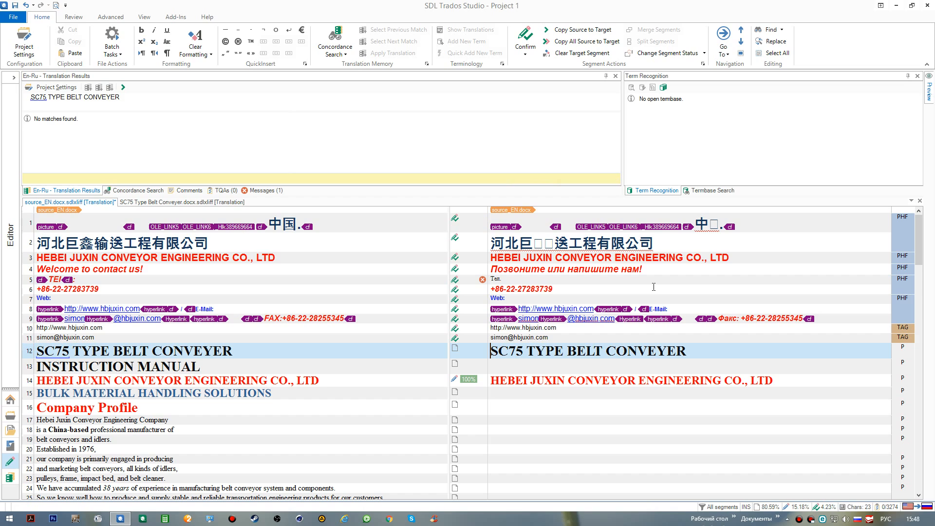
- Review the Tag Verifier error message and go to the target of segment 5 that it concerns
{"action": "left_click", "coordinate": [257, 190]}
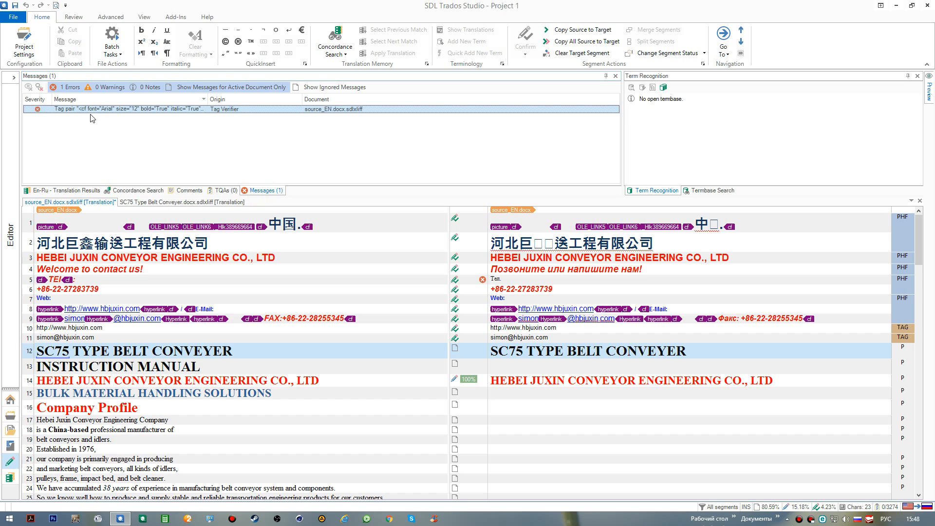
{"action": "left_click", "coordinate": [120, 110]}
{"action": "left_click", "coordinate": [509, 282]}
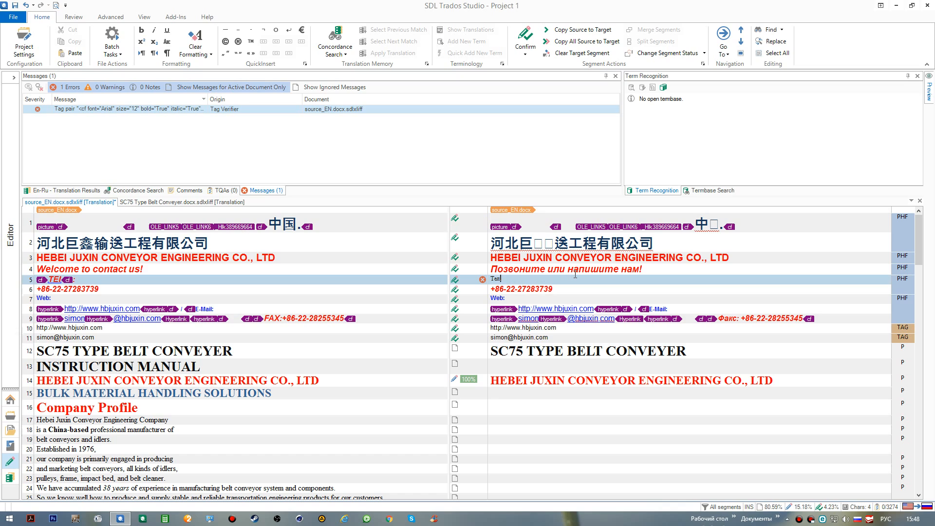
- Recopy segment 5's source with its tags, replace the word between them with "Тел.", confirm the segment and save the document
{"action": "key", "text": "alt+Delete"}
{"action": "key", "text": "ctrl+Insert"}
{"action": "key", "text": "ctrl+shift+Right"}
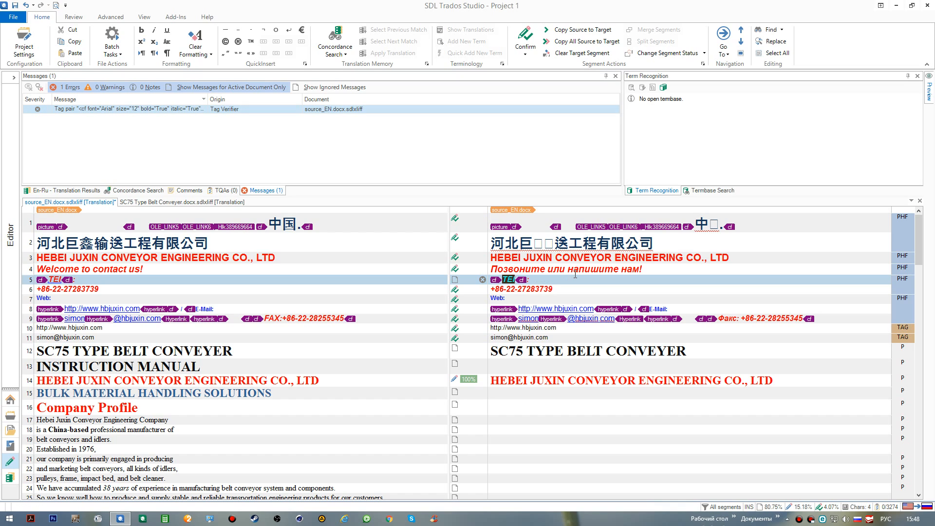
{"action": "type", "text": "Тел.:"}
{"action": "key", "text": "ctrl+Return"}
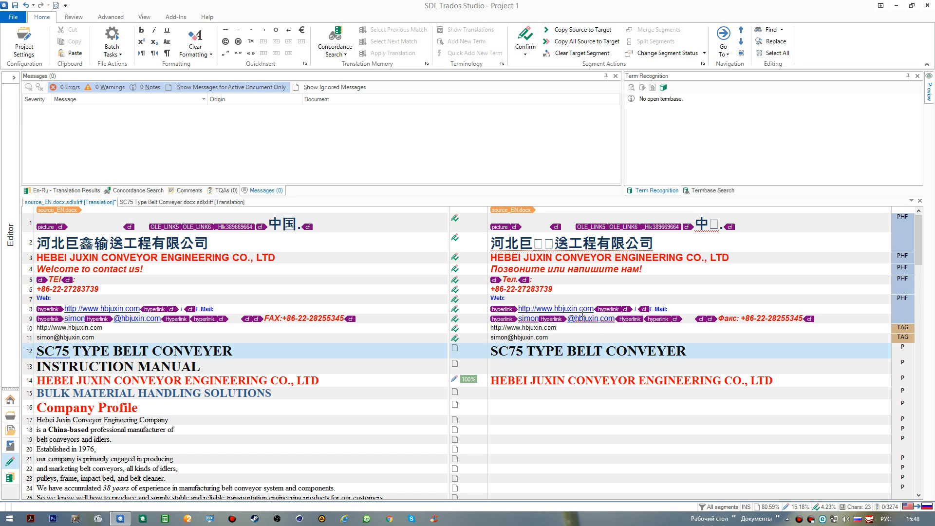
{"action": "key", "text": "ctrl+s"}
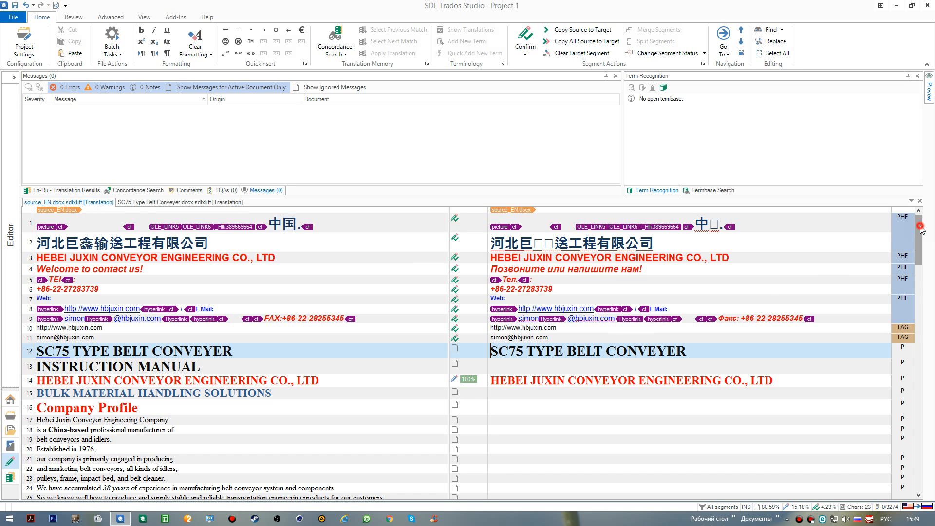
- Check the translation details of segment 60 ("500"), confirm the segment and save the document
{"action": "left_click_drag", "start_coordinate": [920, 232], "coordinate": [923, 339]}
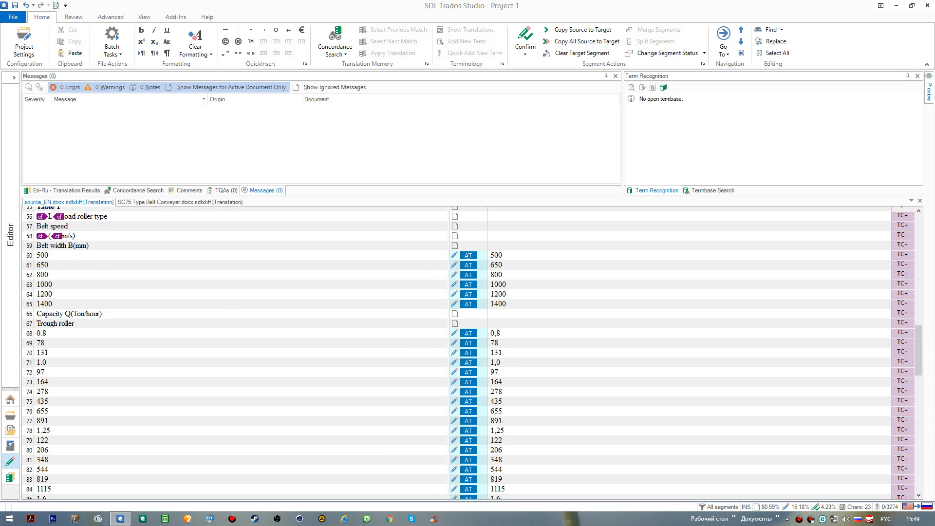
{"action": "mouse_move", "coordinate": [468, 254]}
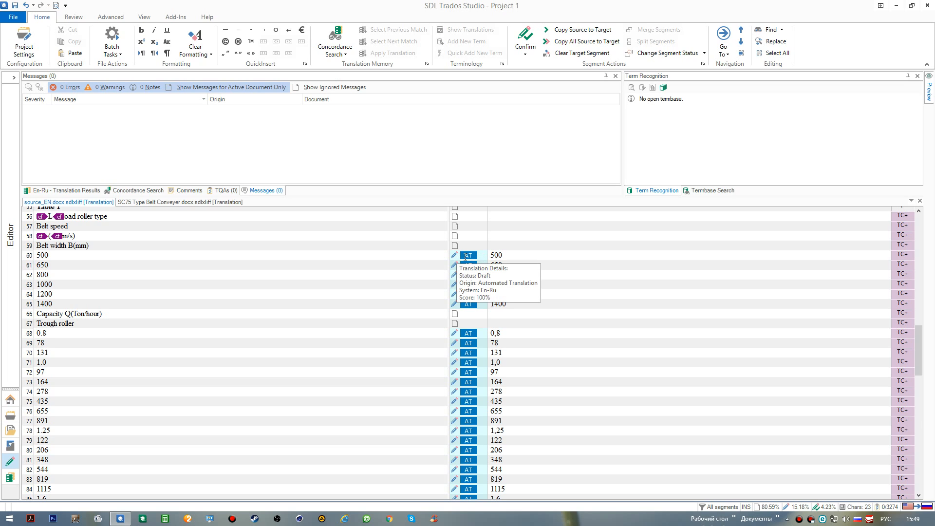
{"action": "left_click", "coordinate": [508, 255]}
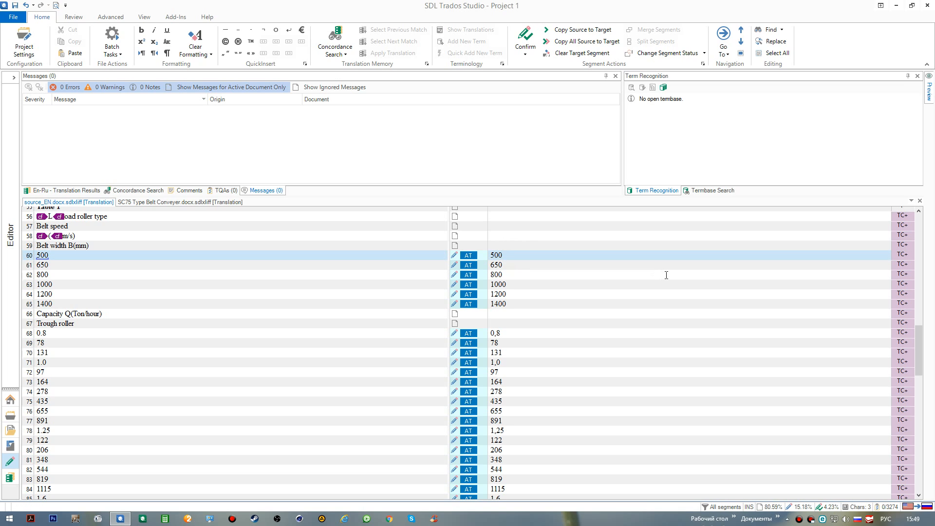
{"action": "key", "text": "ctrl+Return"}
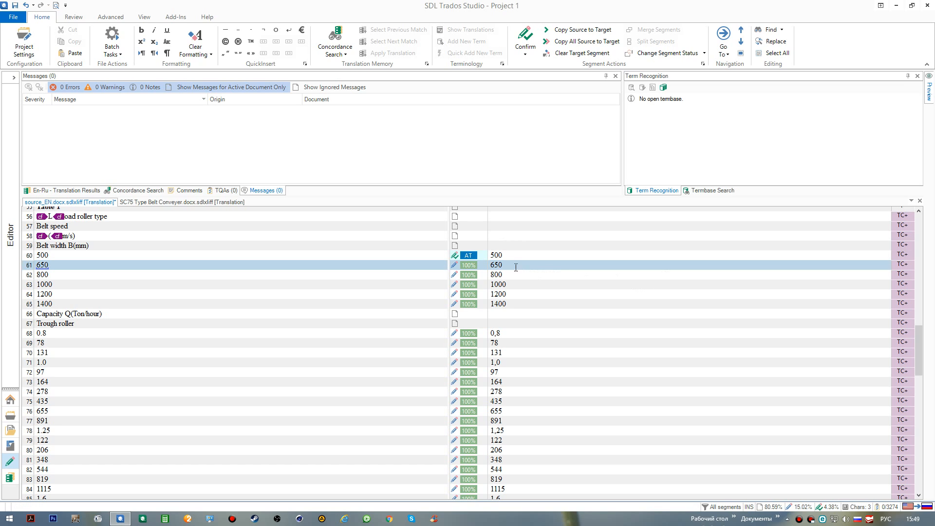
{"action": "key", "text": "ctrl+s"}
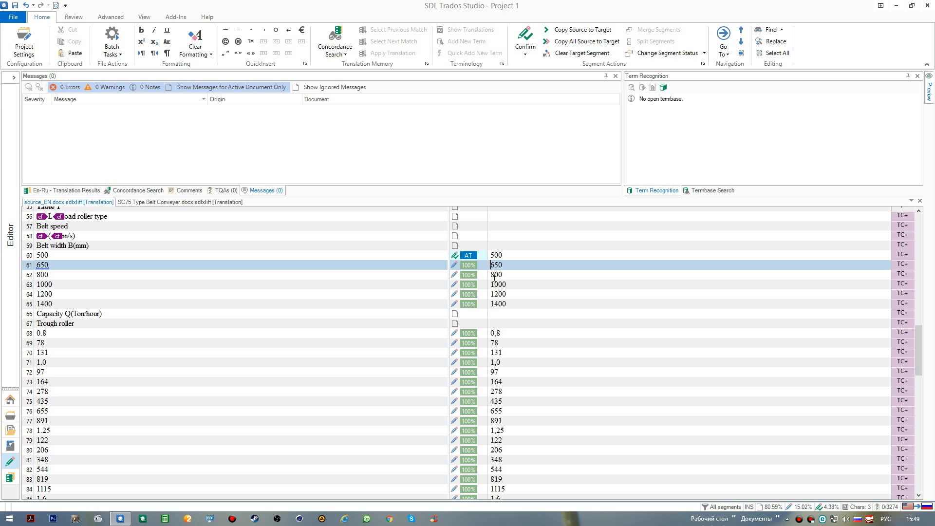
- Confirm the auto-propagated numeric segments 61 to 64 (650, 800, 1000 and 1200)
{"action": "mouse_move", "coordinate": [459, 266]}
{"action": "key", "text": "ctrl+Return"}
{"action": "key", "text": "ctrl+Return"}
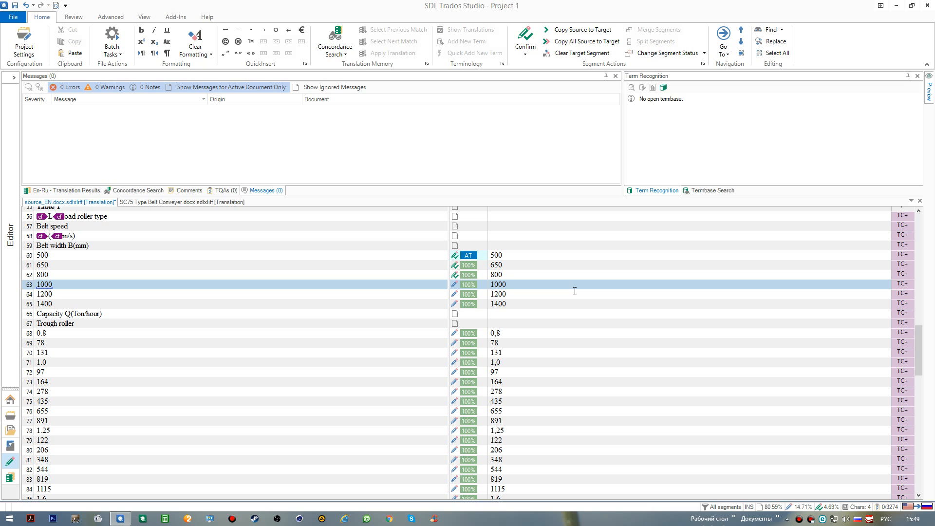
{"action": "key", "text": "ctrl+Return"}
{"action": "key", "text": "ctrl+Return"}
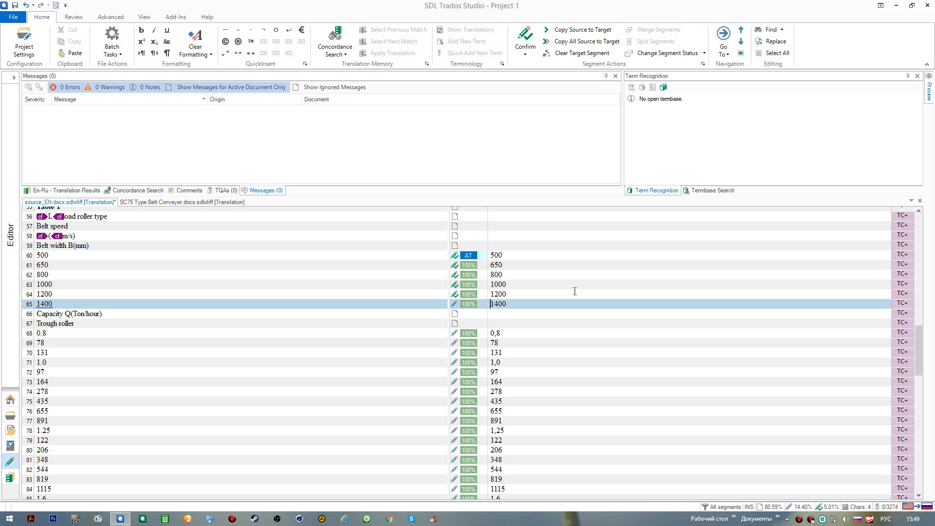
- Select the auto-propagated numeric segments 115 to 153 and change their status to Translated
{"action": "left_click_drag", "start_coordinate": [918, 350], "coordinate": [909, 468]}
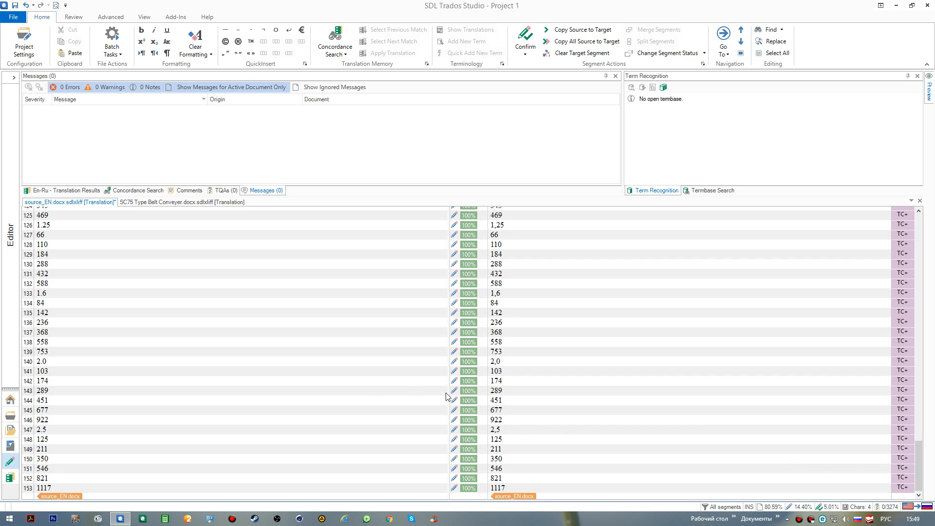
{"action": "left_click", "coordinate": [32, 488]}
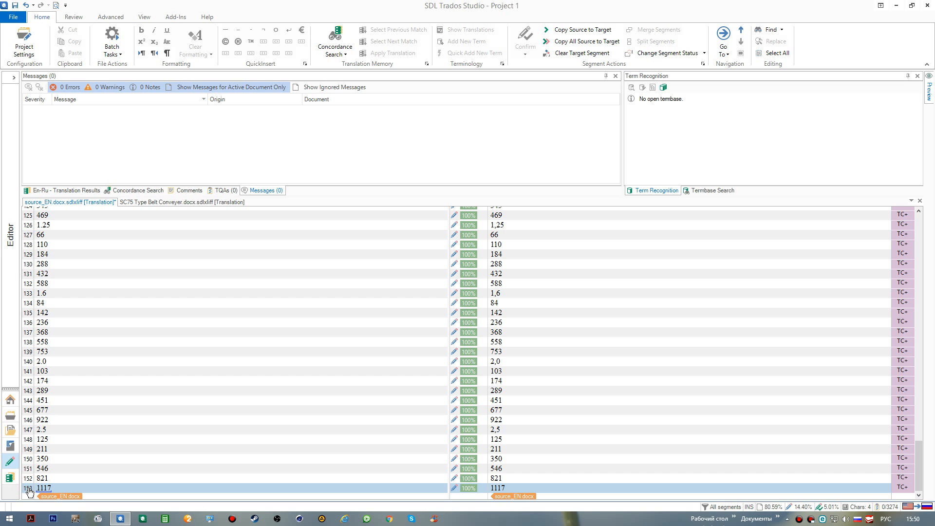
{"action": "scroll", "coordinate": [29, 492], "scroll_direction": "up", "scroll_amount": 3}
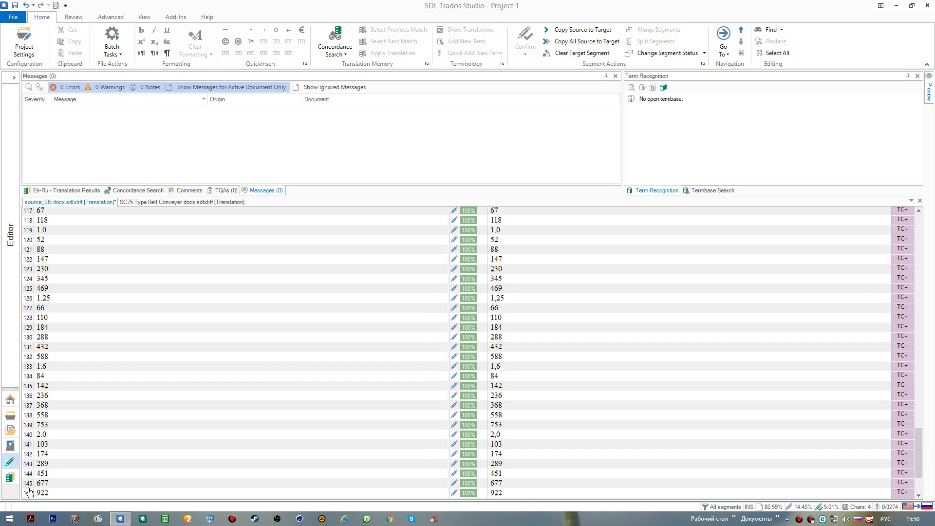
{"action": "scroll", "coordinate": [29, 492], "scroll_direction": "up", "scroll_amount": 7}
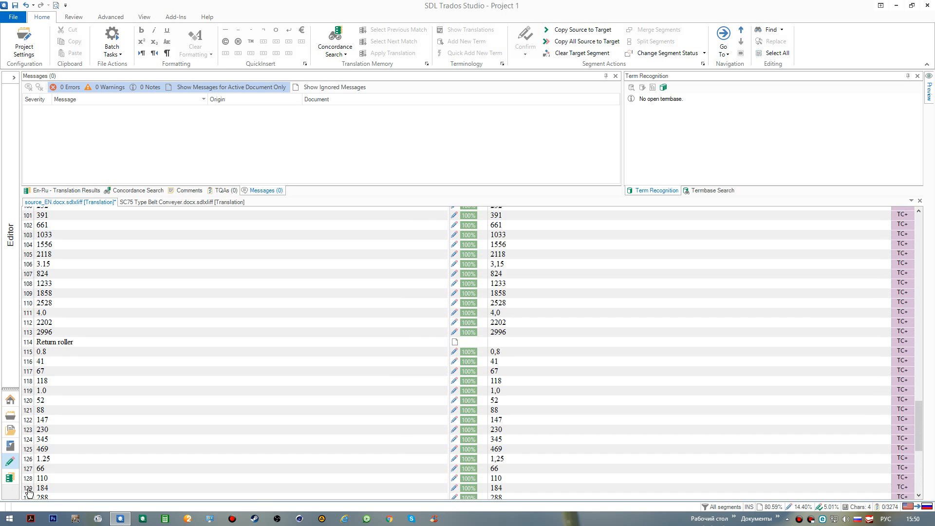
{"action": "scroll", "coordinate": [29, 492], "scroll_direction": "up", "scroll_amount": 3}
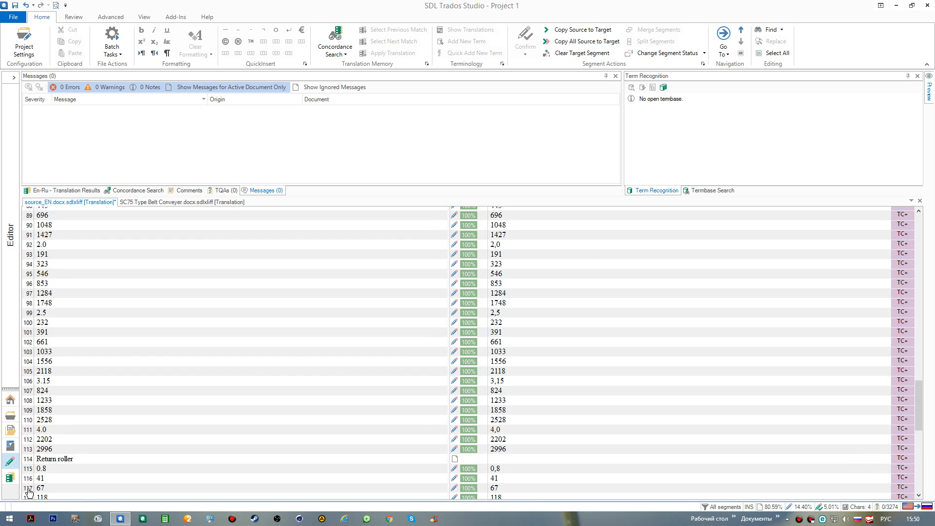
{"action": "scroll", "coordinate": [29, 492], "scroll_direction": "up", "scroll_amount": 1}
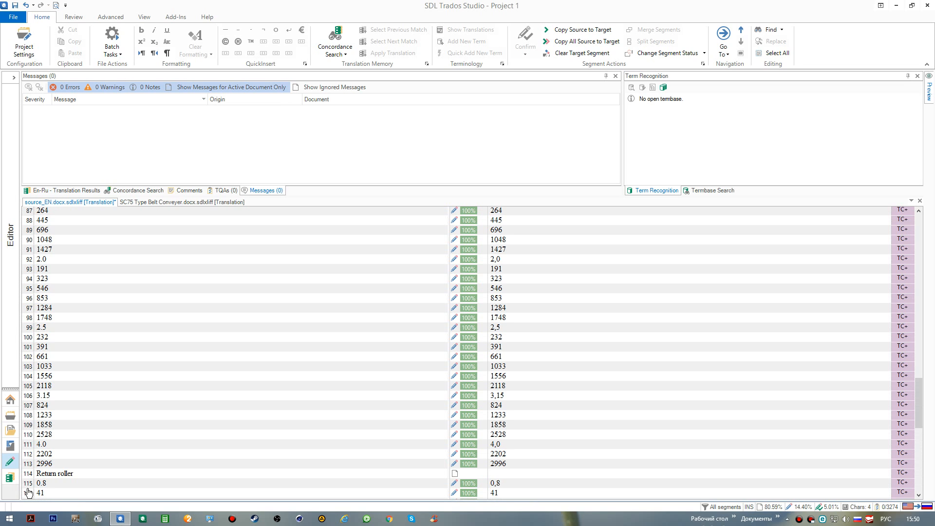
{"action": "left_click", "coordinate": [27, 487], "text": "shift"}
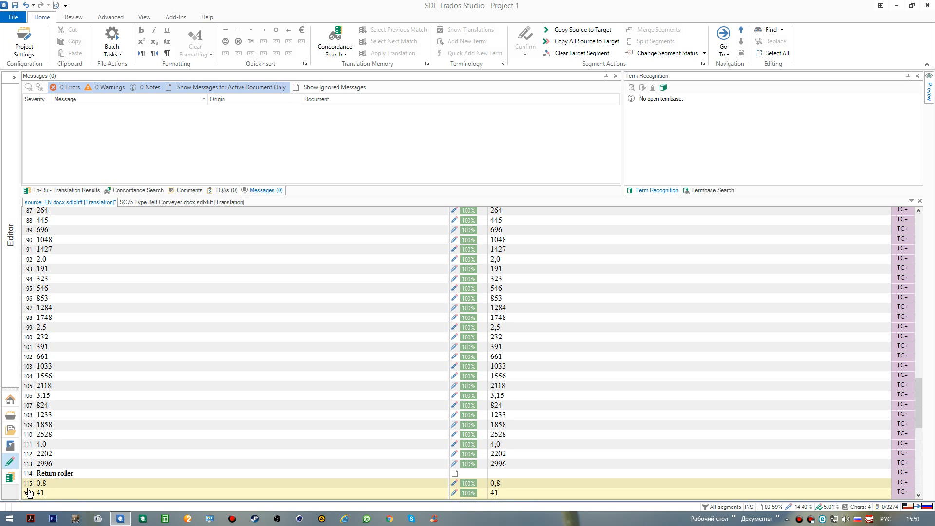
{"action": "left_click_drag", "start_coordinate": [29, 493], "coordinate": [40, 495]}
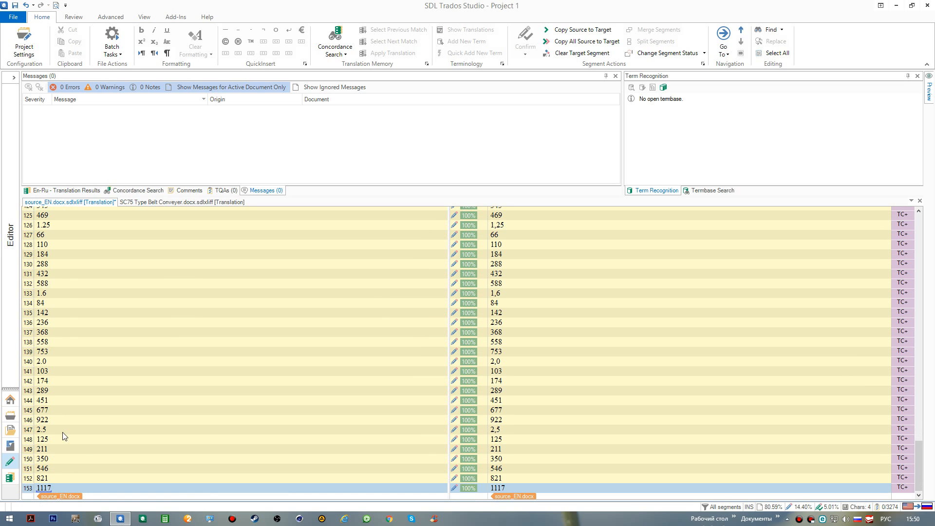
{"action": "scroll", "coordinate": [166, 460], "scroll_direction": "up", "scroll_amount": 5}
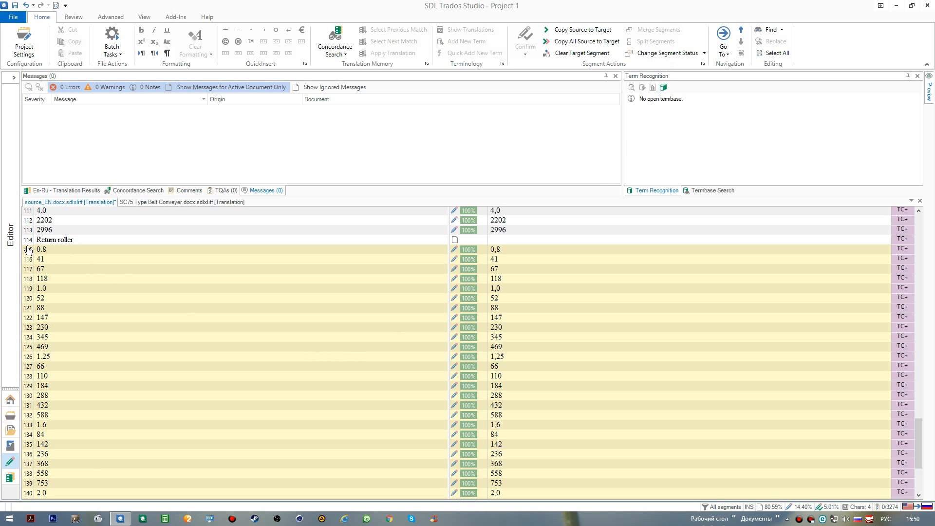
{"action": "right_click", "coordinate": [27, 313]}
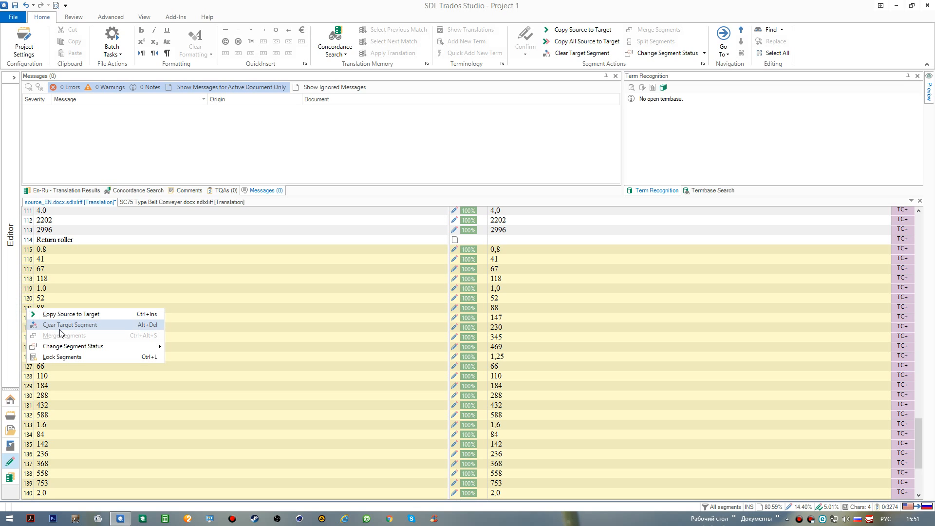
{"action": "mouse_move", "coordinate": [83, 348]}
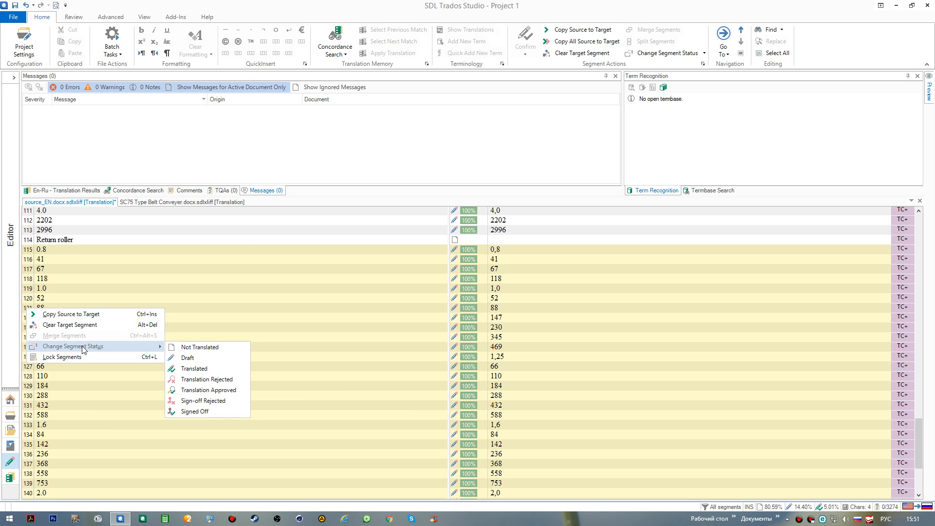
{"action": "left_click", "coordinate": [201, 370]}
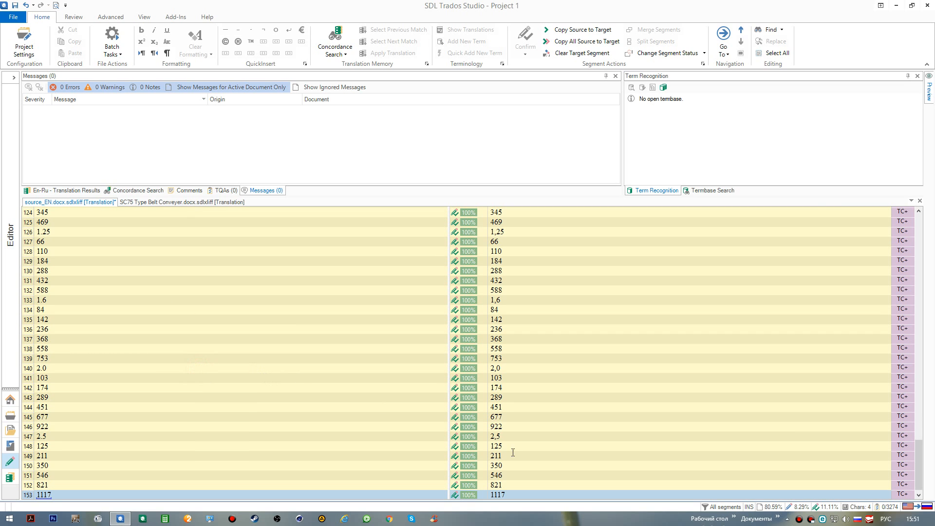
- Check the statuses of segments 115 to 153 and segment 117's translation details, then save the document
{"action": "scroll", "coordinate": [518, 466], "scroll_direction": "up", "scroll_amount": 4}
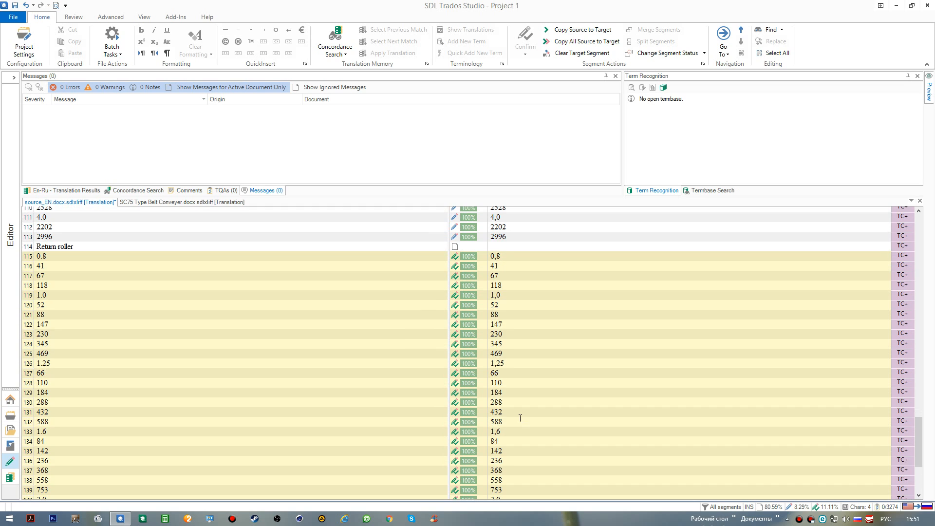
{"action": "scroll", "coordinate": [519, 418], "scroll_direction": "down", "scroll_amount": 4}
{"action": "scroll", "coordinate": [512, 421], "scroll_direction": "up", "scroll_amount": 5}
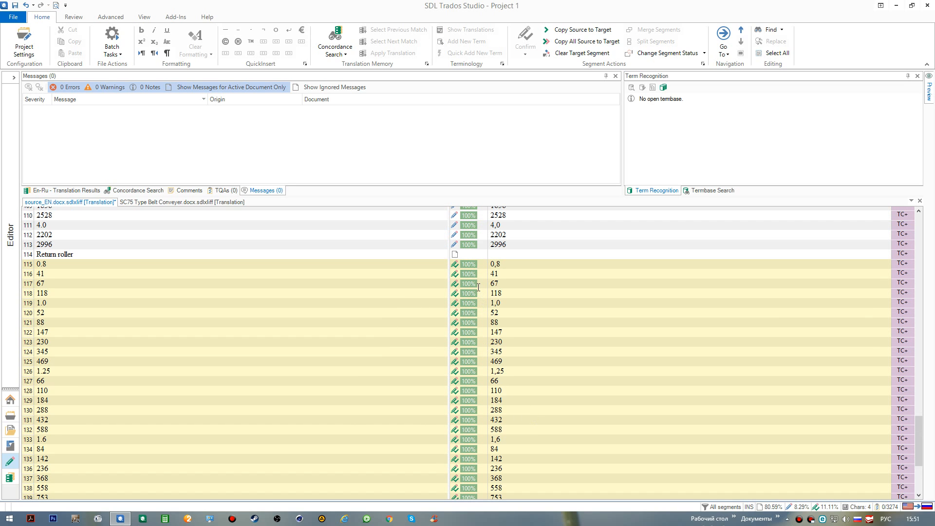
{"action": "mouse_move", "coordinate": [477, 286]}
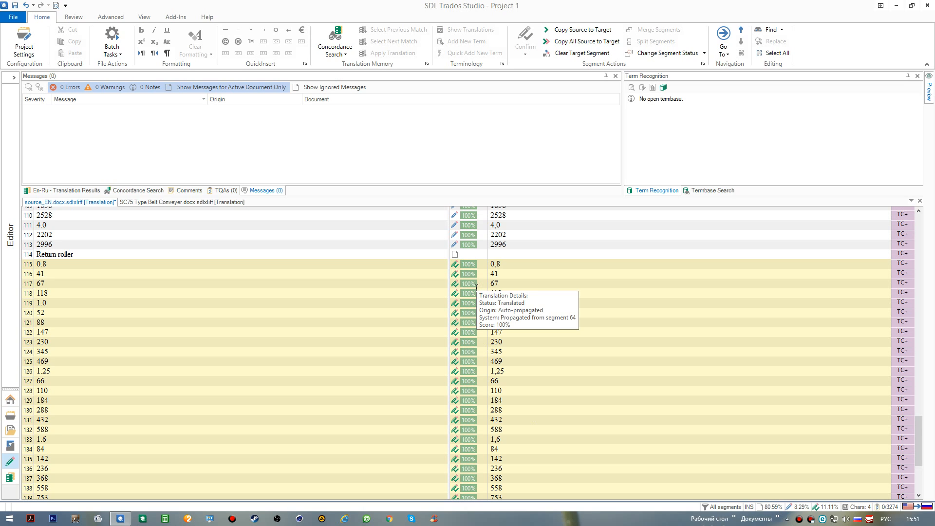
{"action": "key", "text": "ctrl+s"}
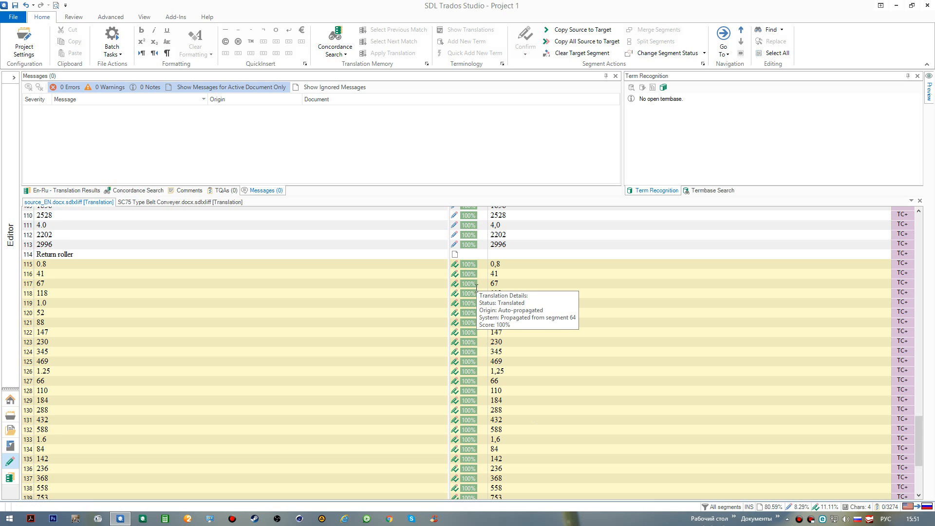
{"action": "left_click", "coordinate": [552, 313]}
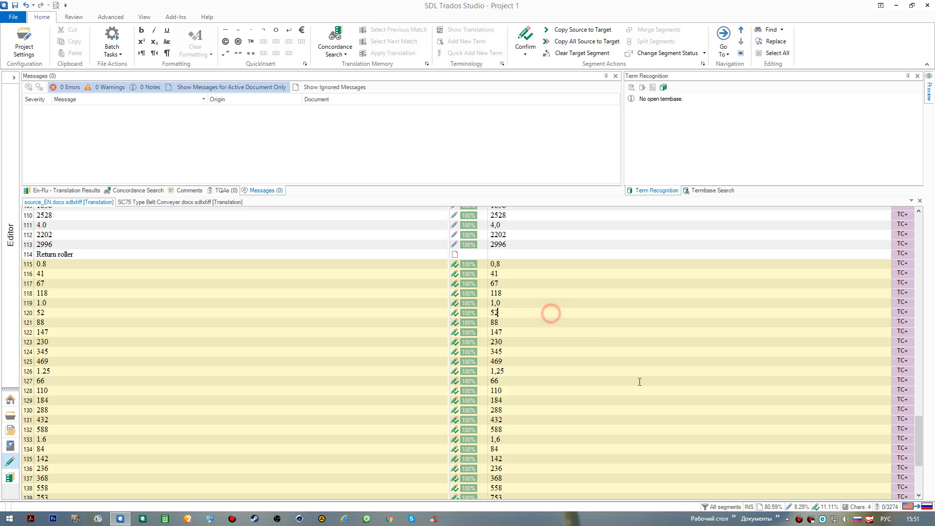
- Select segments 24 and 25 in the Company Profile text and check whether they can be merged
{"action": "left_click_drag", "start_coordinate": [918, 430], "coordinate": [921, 218]}
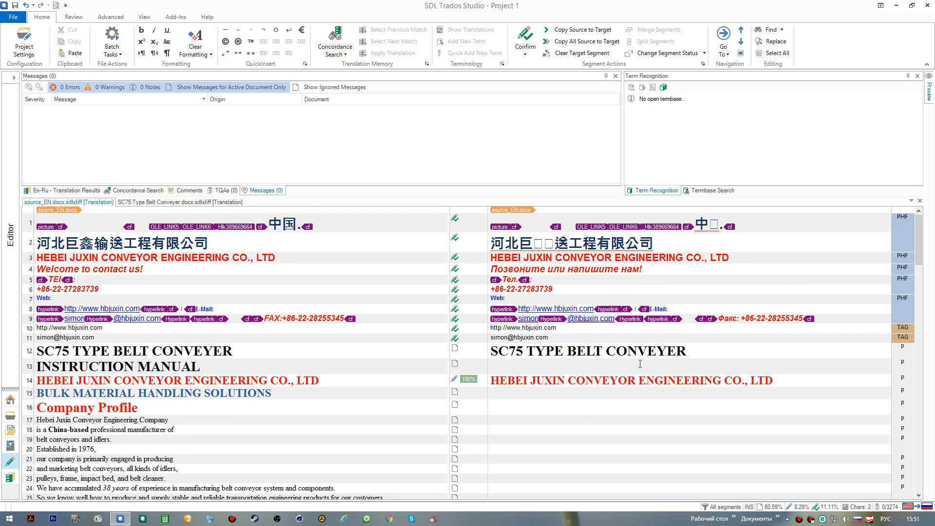
{"action": "scroll", "coordinate": [631, 360], "scroll_direction": "down", "scroll_amount": 4}
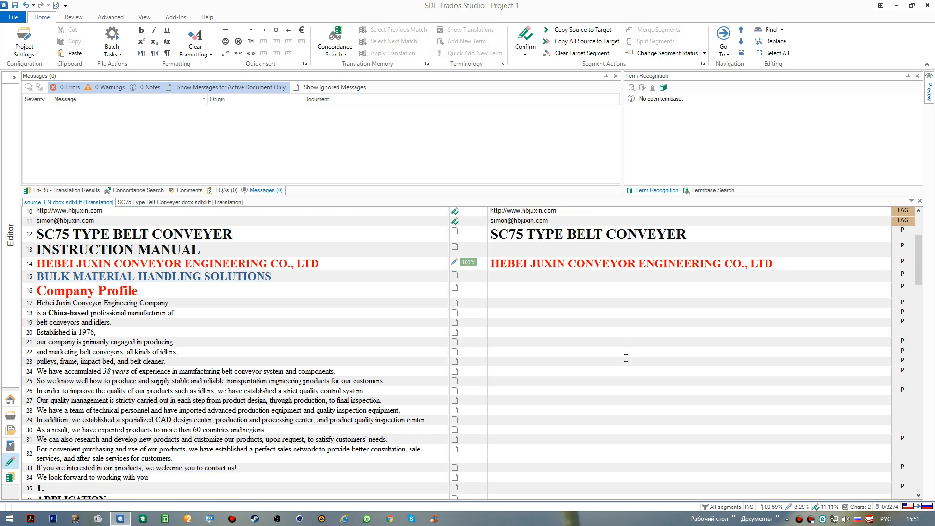
{"action": "scroll", "coordinate": [626, 358], "scroll_direction": "down", "scroll_amount": 1}
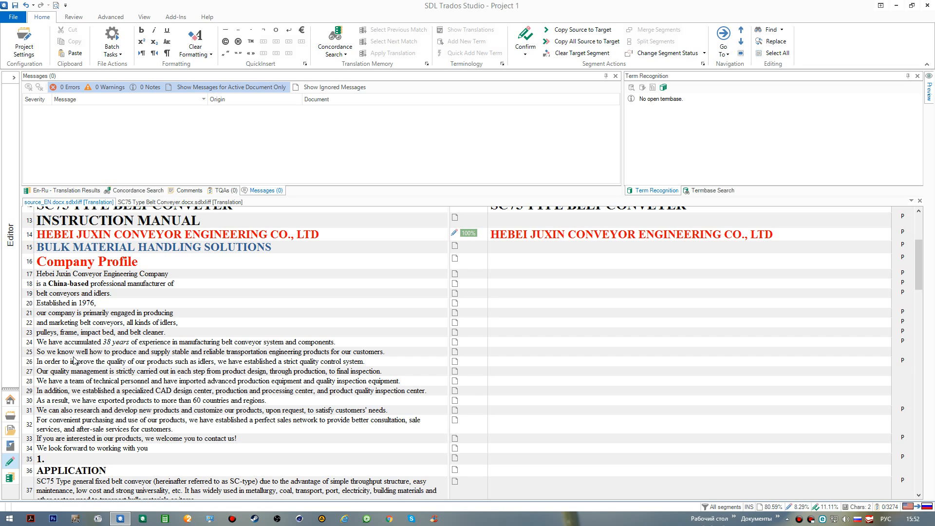
{"action": "left_click", "coordinate": [28, 342]}
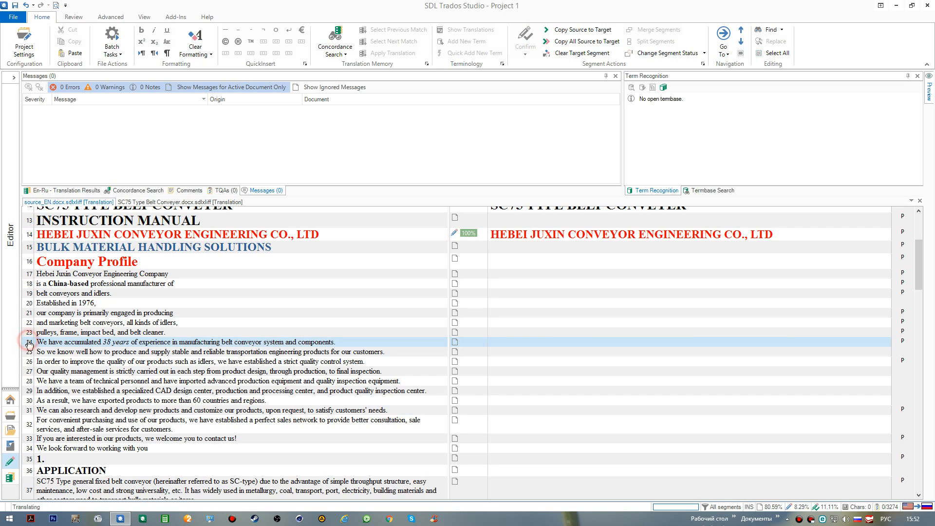
{"action": "key", "text": "ctrl+Insert"}
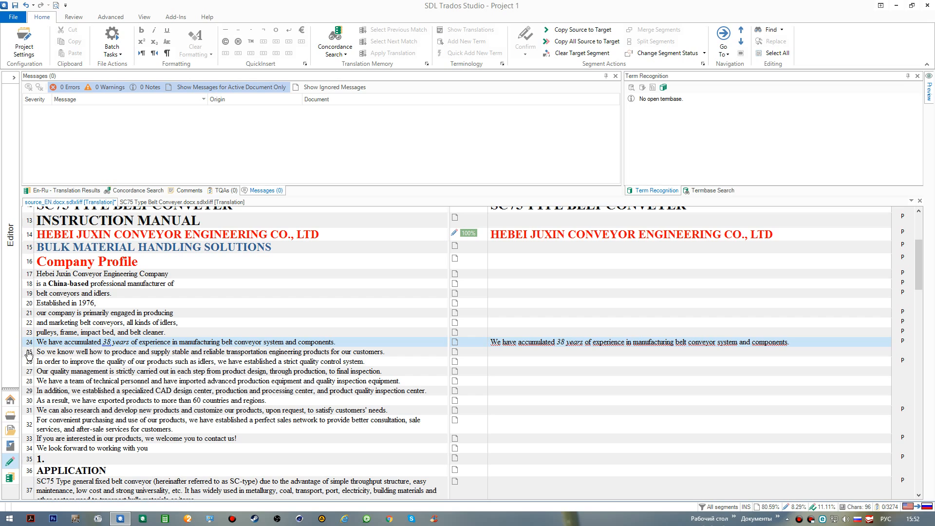
{"action": "left_click", "coordinate": [30, 354], "text": "ctrl"}
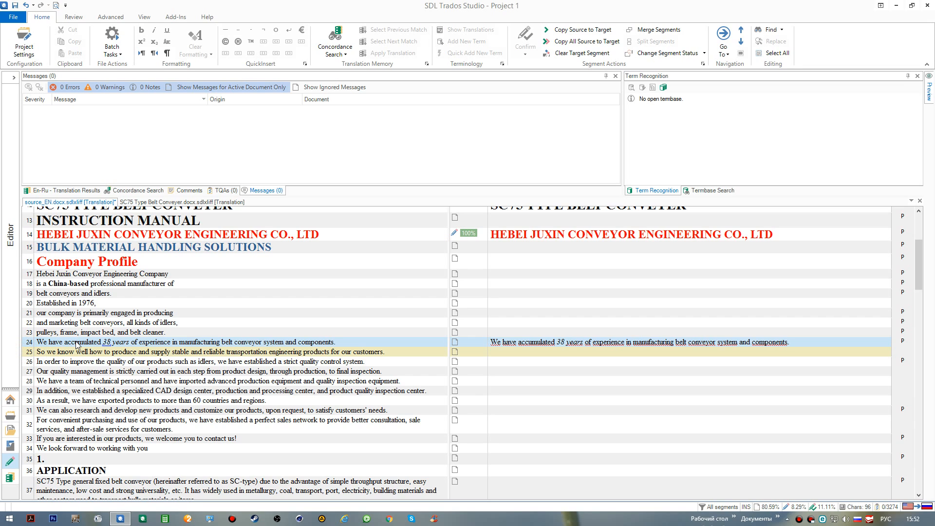
{"action": "right_click", "coordinate": [30, 354]}
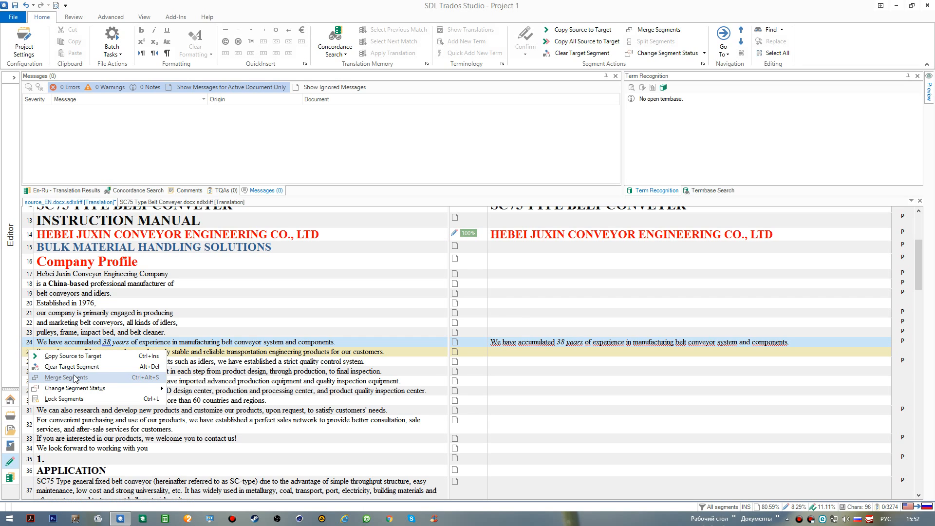
- Cancel the merge and clear the copied source text from the target of segment 24
{"action": "left_click", "coordinate": [28, 344]}
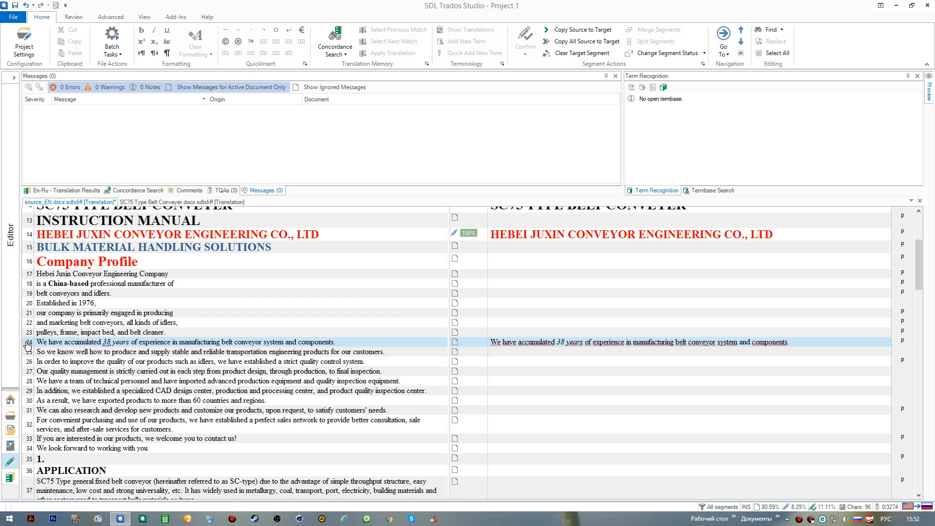
{"action": "left_click", "coordinate": [489, 342]}
{"action": "key", "text": "alt+Delete"}
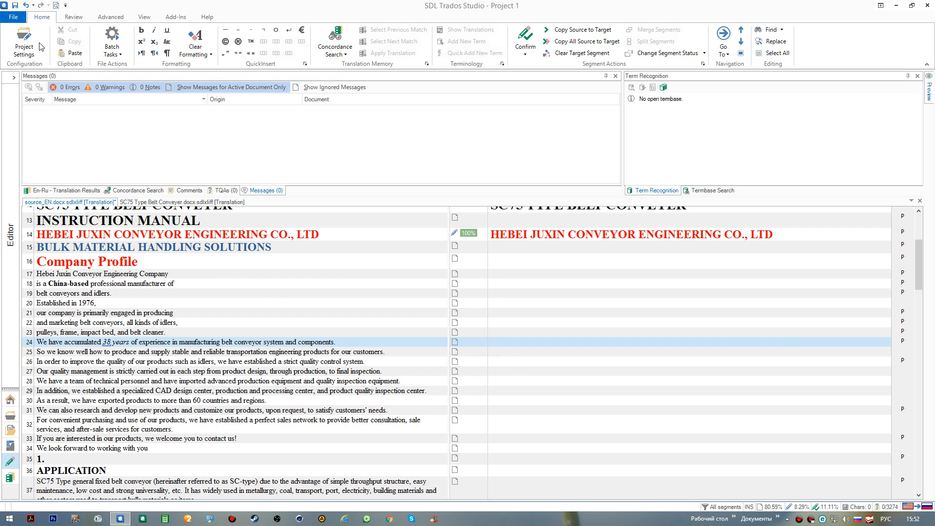
- Turn off "Copy source when no match is found" in the Editor's Automation options and apply the change
{"action": "left_click", "coordinate": [58, 190]}
{"action": "left_click", "coordinate": [13, 17]}
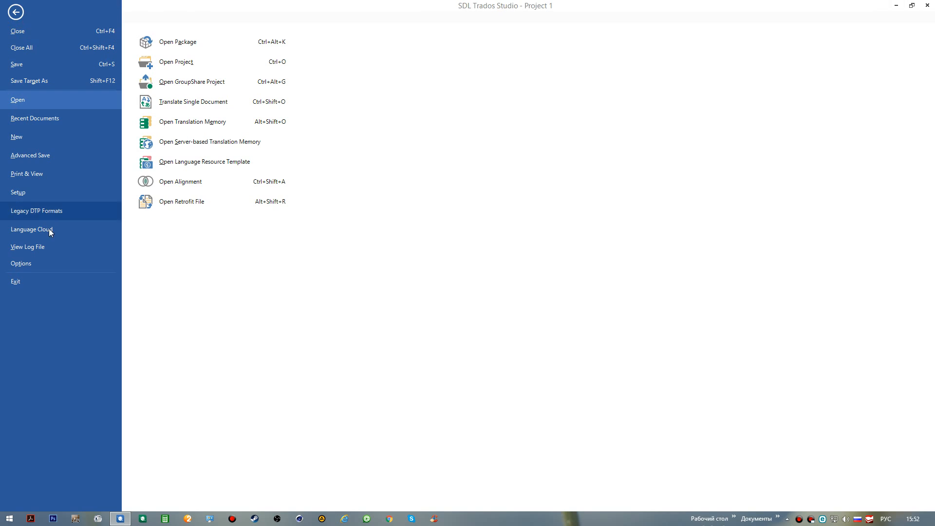
{"action": "key", "text": "Escape"}
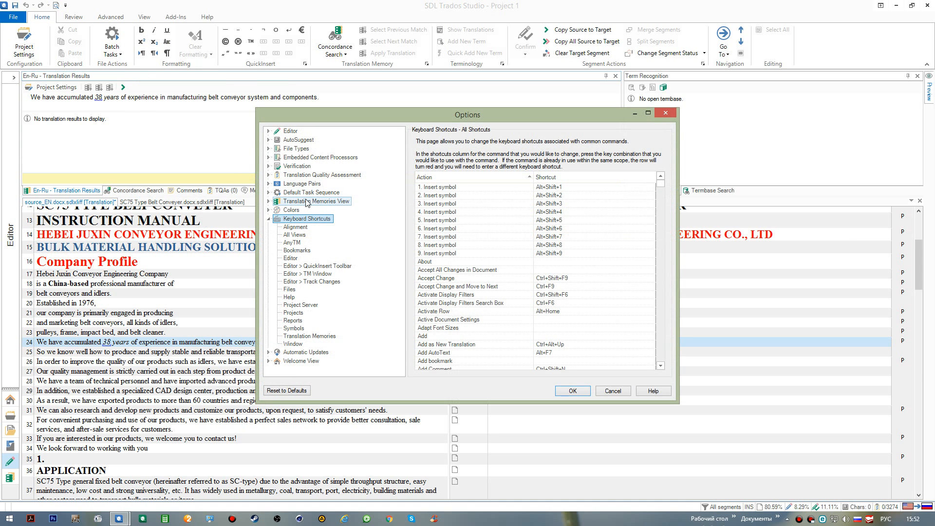
{"action": "left_click", "coordinate": [290, 131]}
{"action": "left_click", "coordinate": [297, 178]}
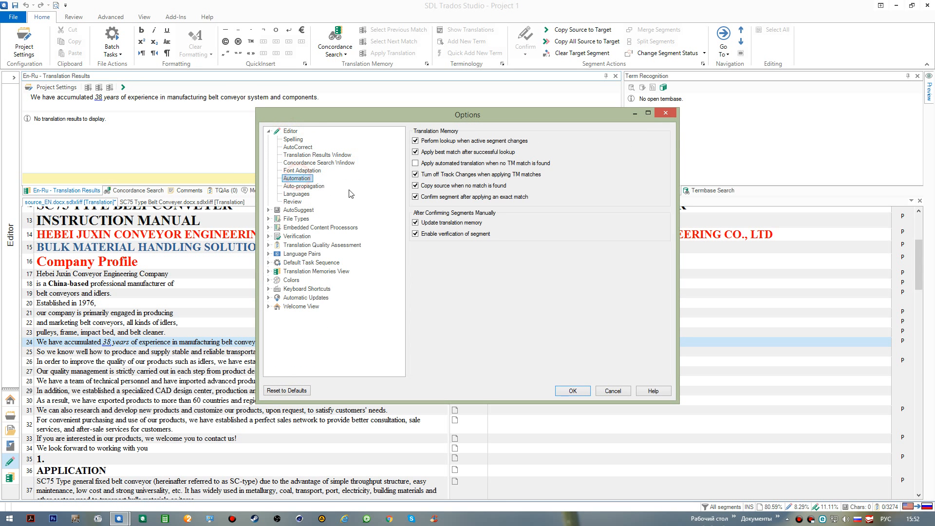
{"action": "left_click", "coordinate": [415, 186]}
{"action": "left_click", "coordinate": [572, 390]}
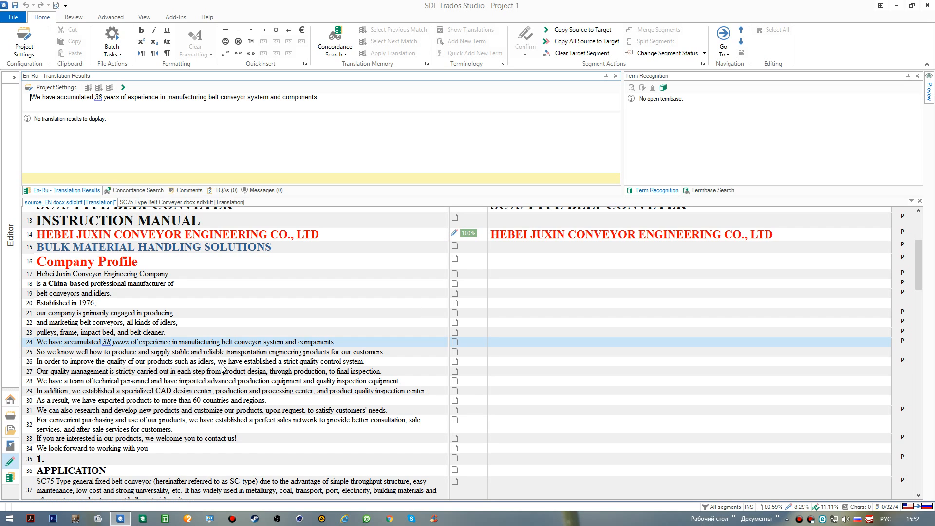
- Select segments 23 and 24 together and check whether they can be merged
{"action": "left_click", "coordinate": [29, 333]}
{"action": "left_click", "coordinate": [29, 345]}
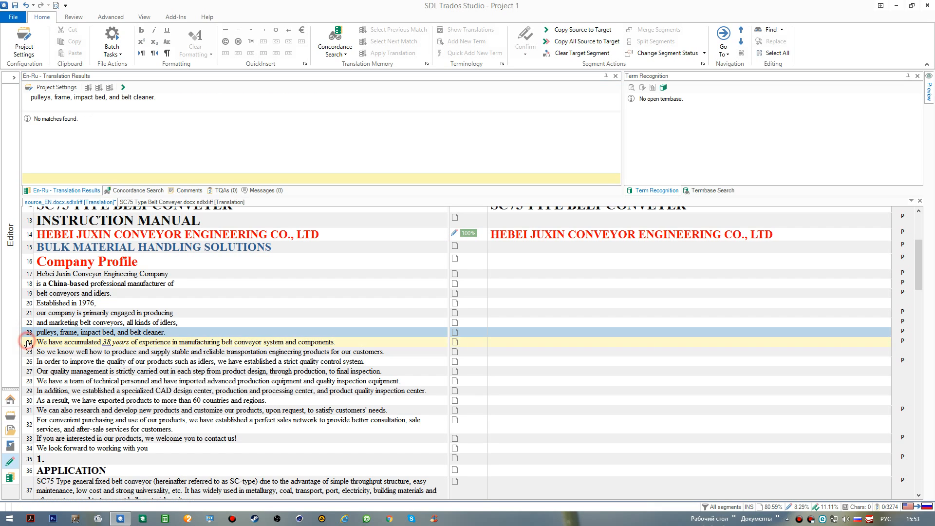
{"action": "right_click", "coordinate": [28, 344]}
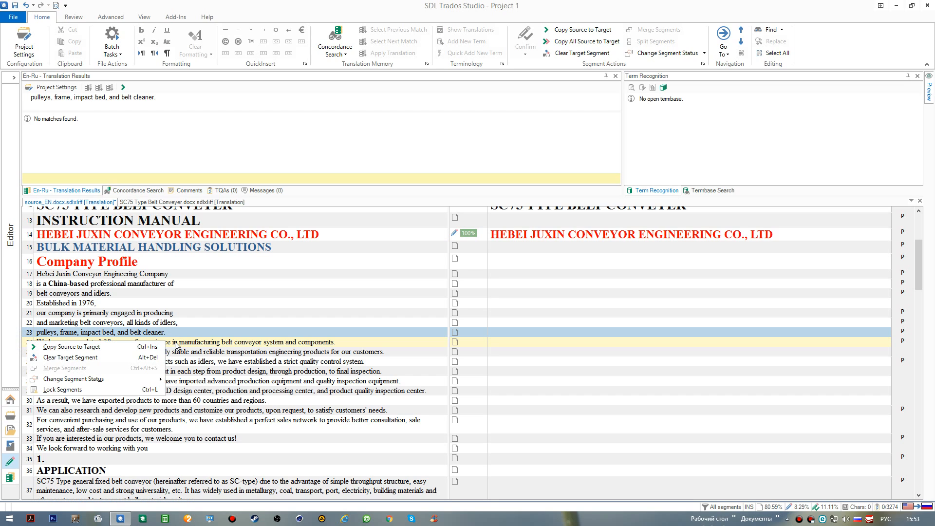
{"action": "left_click", "coordinate": [28, 335]}
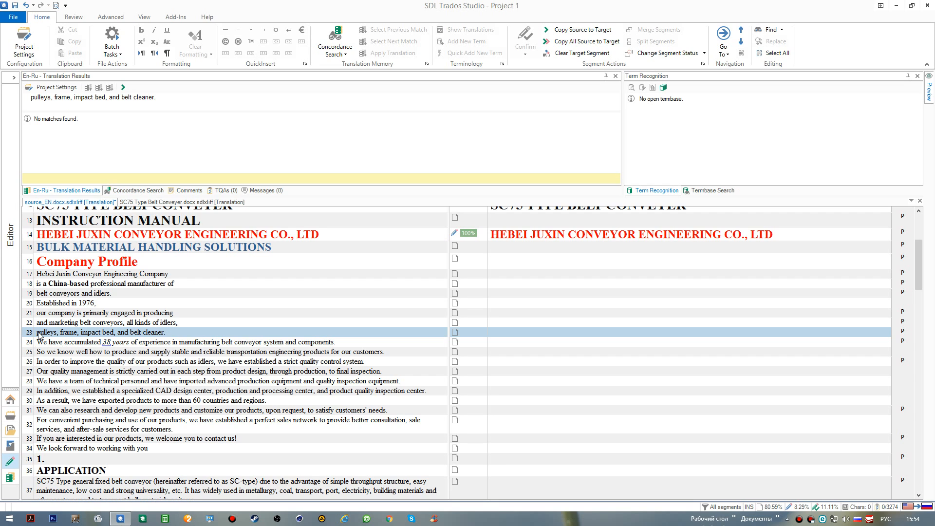
- Copy the source text of segment 26 in the Company Profile section into its target
{"action": "scroll", "coordinate": [276, 400], "scroll_direction": "up", "scroll_amount": 3}
{"action": "scroll", "coordinate": [302, 411], "scroll_direction": "down", "scroll_amount": 2}
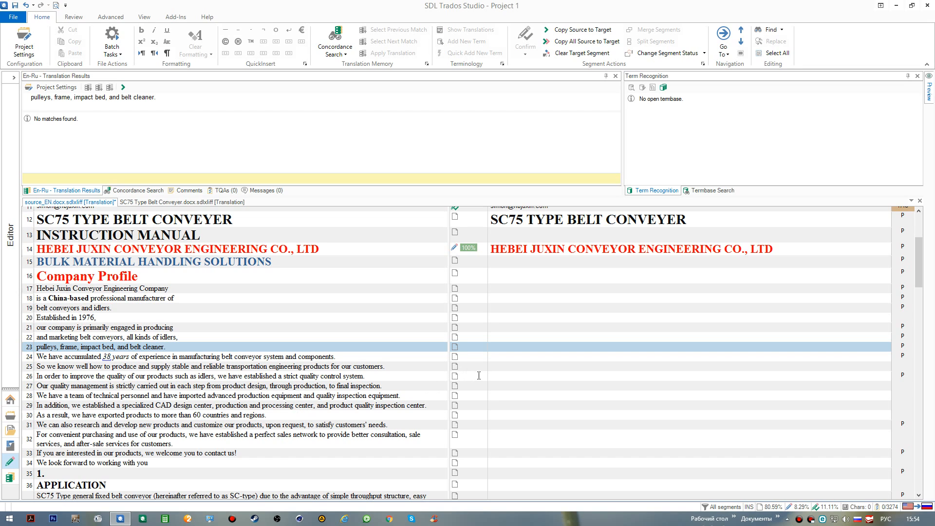
{"action": "left_click", "coordinate": [498, 377]}
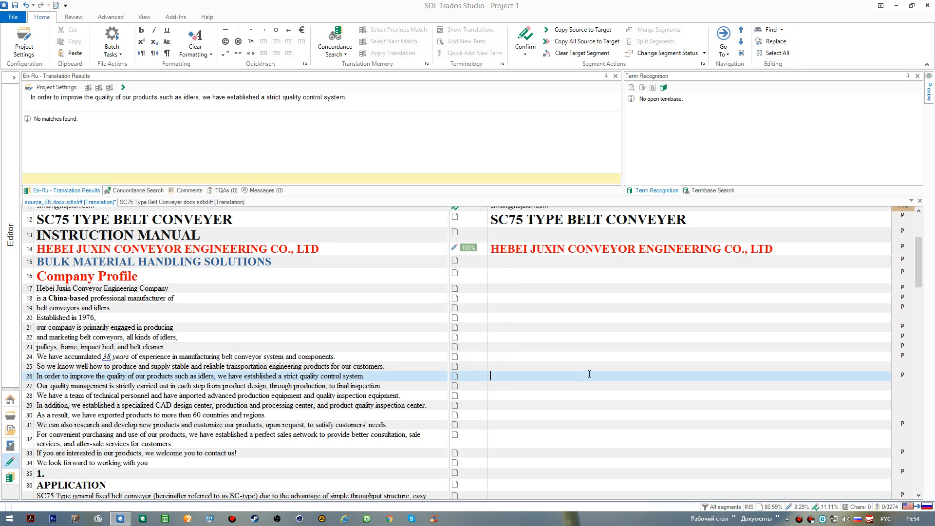
{"action": "key", "text": "ctrl+Insert"}
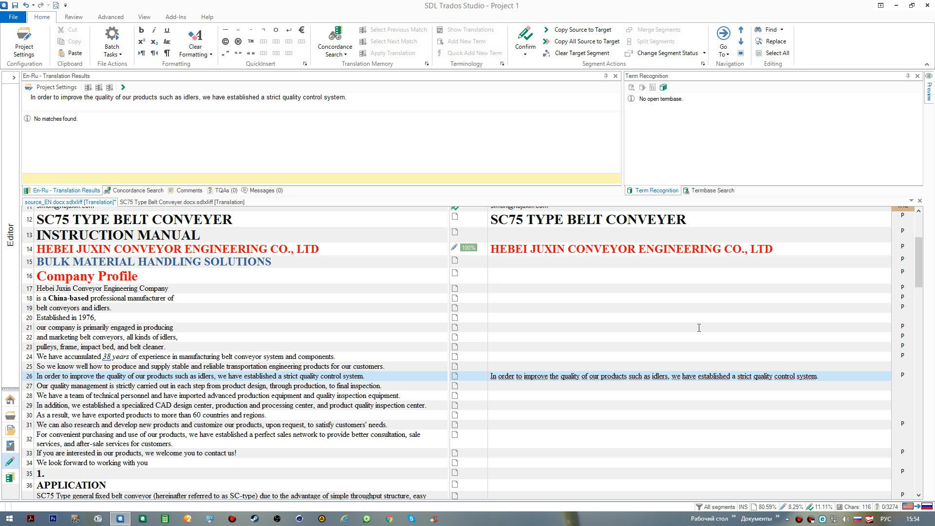
- Replace the space after "such as idlers," in the target of segment 26 with a line break
{"action": "key", "text": "ctrl+Right"}
{"action": "key", "text": "ctrl+Right"}
{"action": "key", "text": "ctrl+Right"}
{"action": "key", "text": "ctrl+Right"}
{"action": "key", "text": "ctrl+Right"}
{"action": "key", "text": "ctrl+Right"}
{"action": "key", "text": "ctrl+Right"}
{"action": "key", "text": "ctrl+Right"}
{"action": "key", "text": "ctrl+Right"}
{"action": "key", "text": "Delete"}
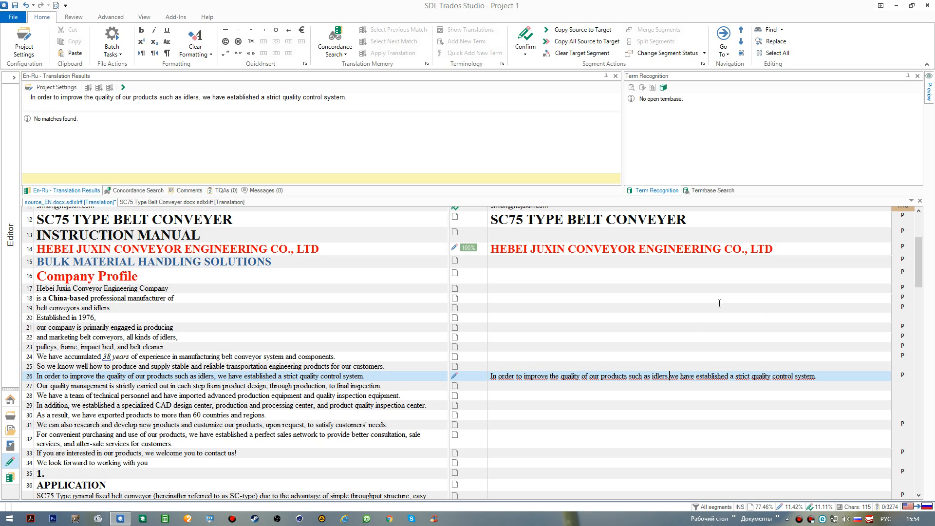
{"action": "key", "text": "shift+Return"}
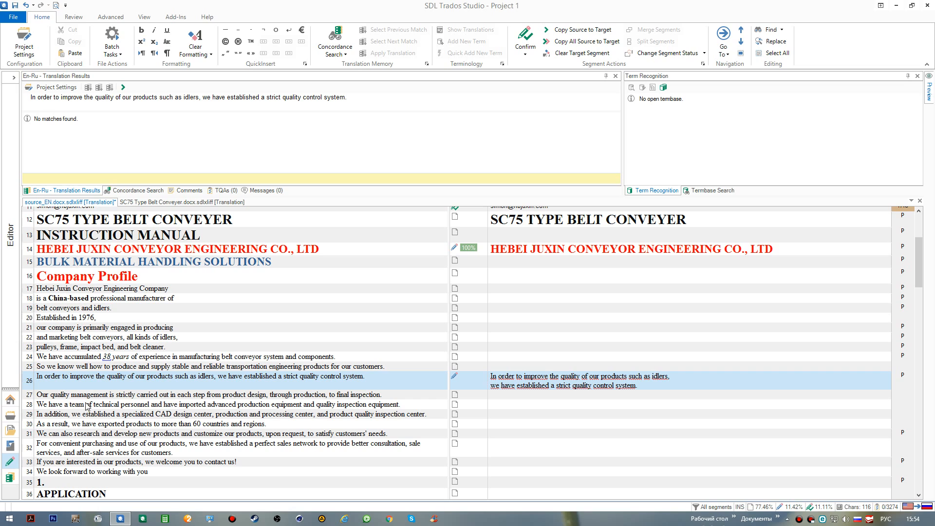
- Remove the line break after "such as idlers," in the target of segment 26 and save the document
{"action": "left_click", "coordinate": [498, 376]}
{"action": "key", "text": "End"}
{"action": "key", "text": "Delete"}
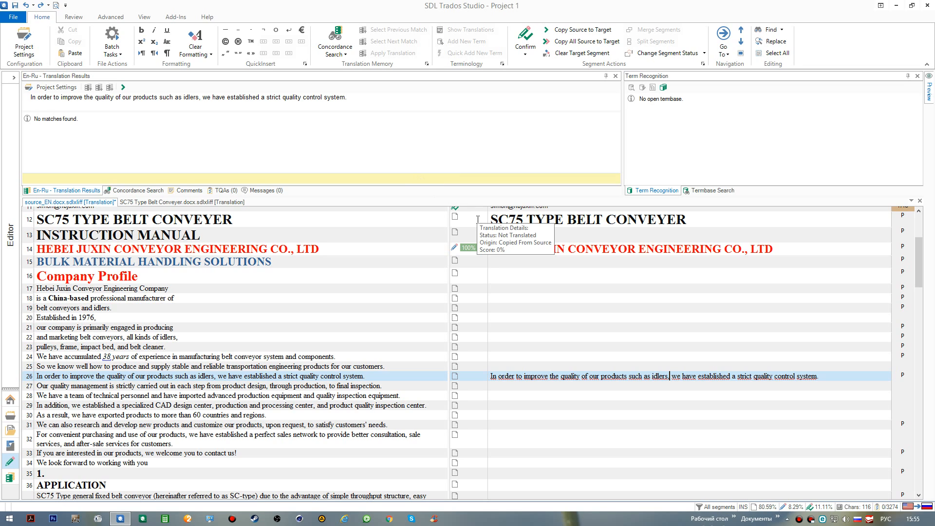
{"action": "key", "text": "ctrl+s"}
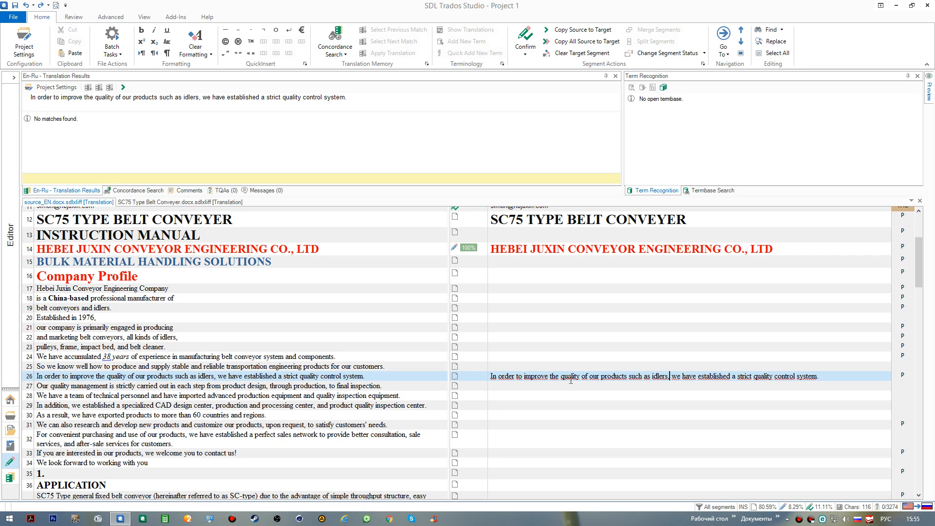
- Switch to SC75 Type Belt Conveyer.docx.sdlxliff and examine its segment statuses and match scores from the beginning to the last segment
{"action": "left_click", "coordinate": [212, 201]}
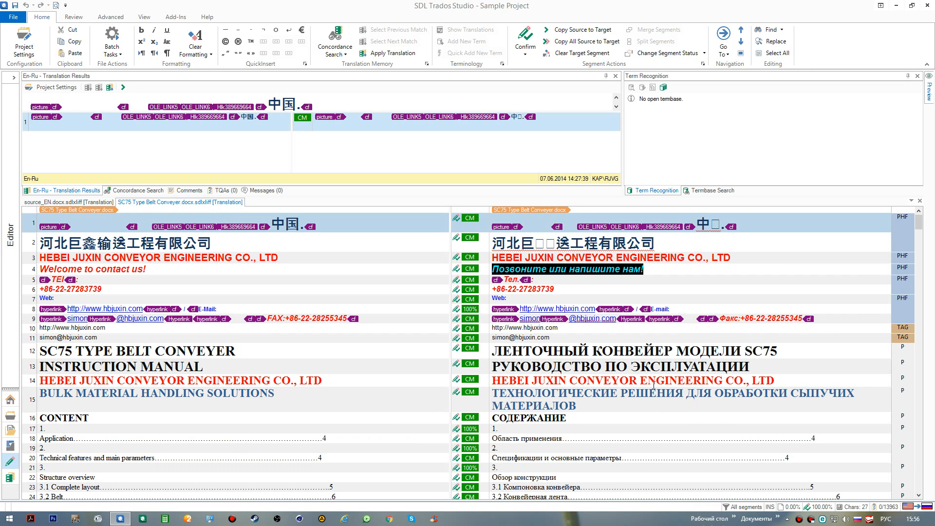
{"action": "mouse_move", "coordinate": [468, 380]}
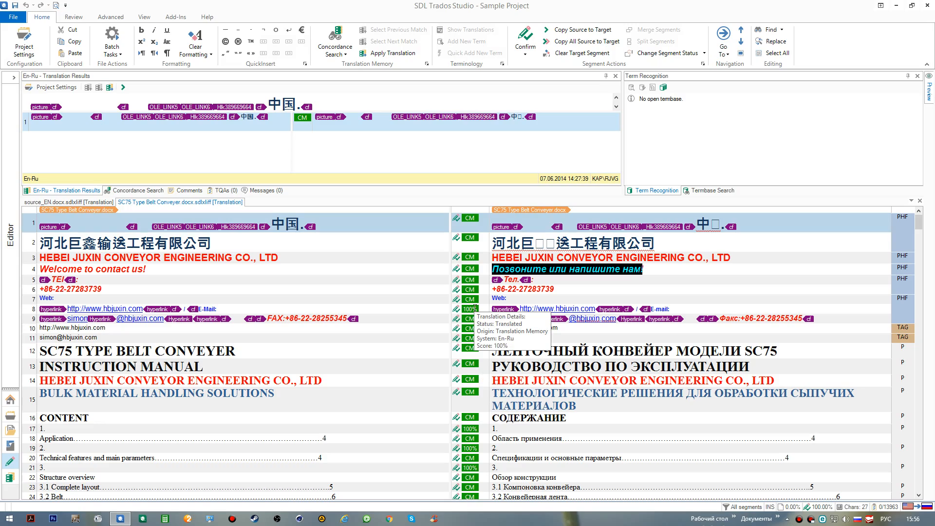
{"action": "left_click_drag", "start_coordinate": [919, 223], "coordinate": [928, 482]}
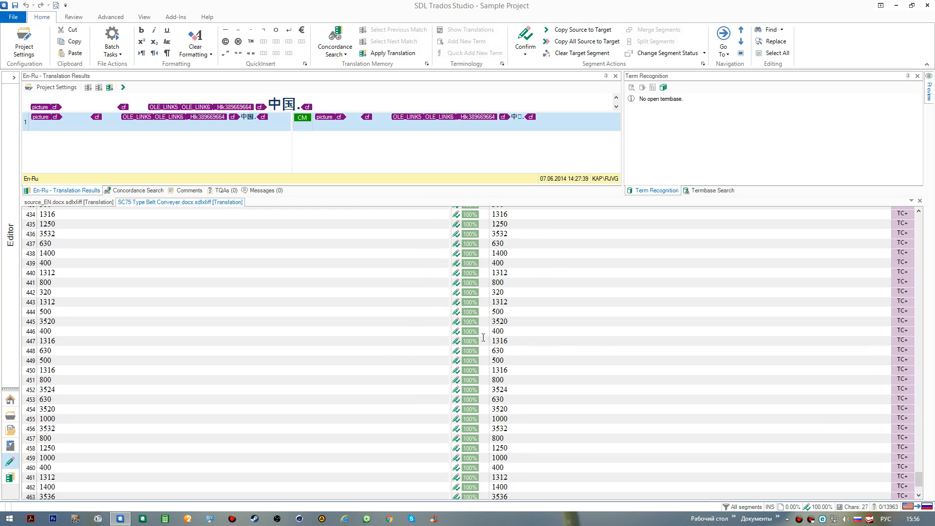
{"action": "mouse_move", "coordinate": [468, 343]}
{"action": "scroll", "coordinate": [481, 435], "scroll_direction": "down", "scroll_amount": 3}
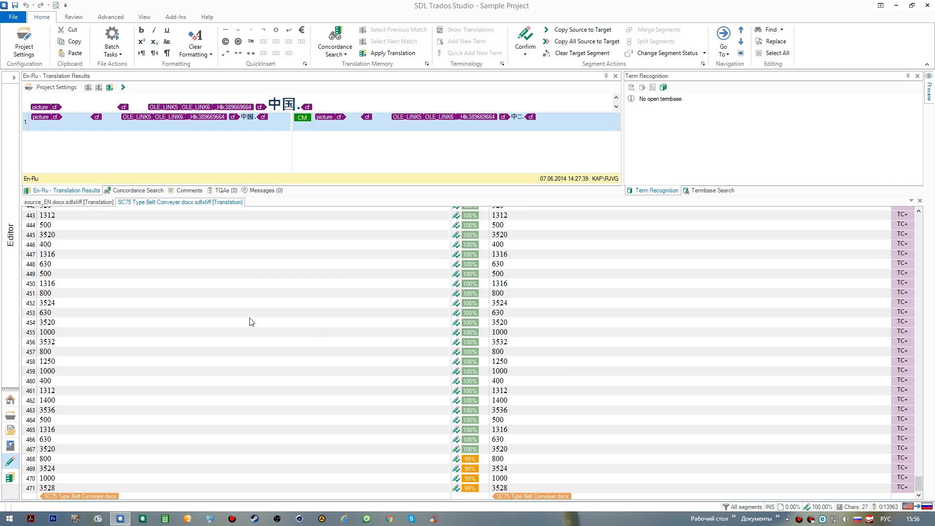
- Compare the opening segments of source_EN.docx.sdlxliff with those of the SC75 Type Belt Conveyer translation
{"action": "left_click", "coordinate": [95, 202]}
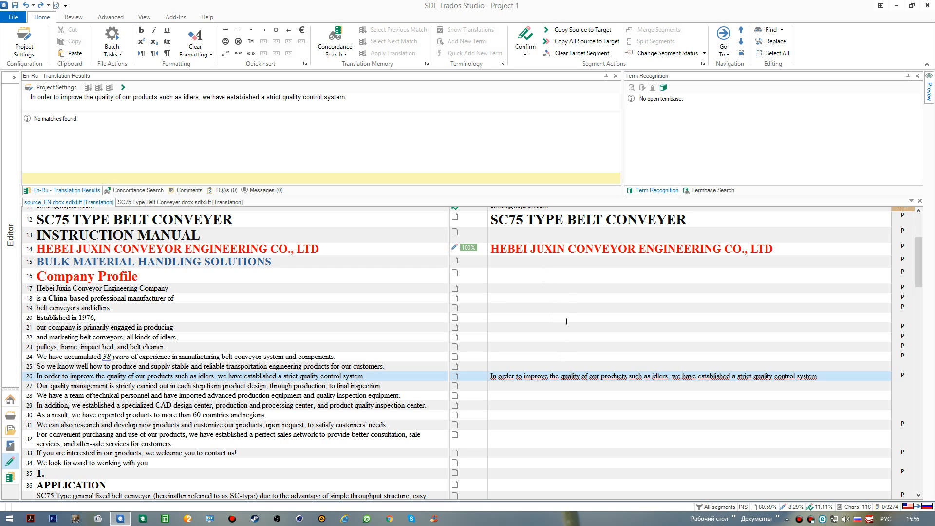
{"action": "scroll", "coordinate": [646, 331], "scroll_direction": "up", "scroll_amount": 5}
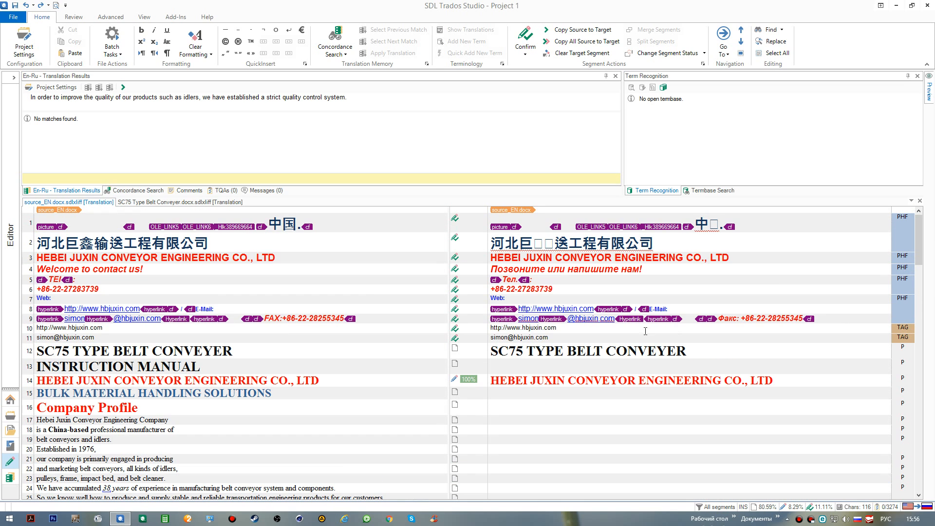
{"action": "left_click", "coordinate": [216, 205]}
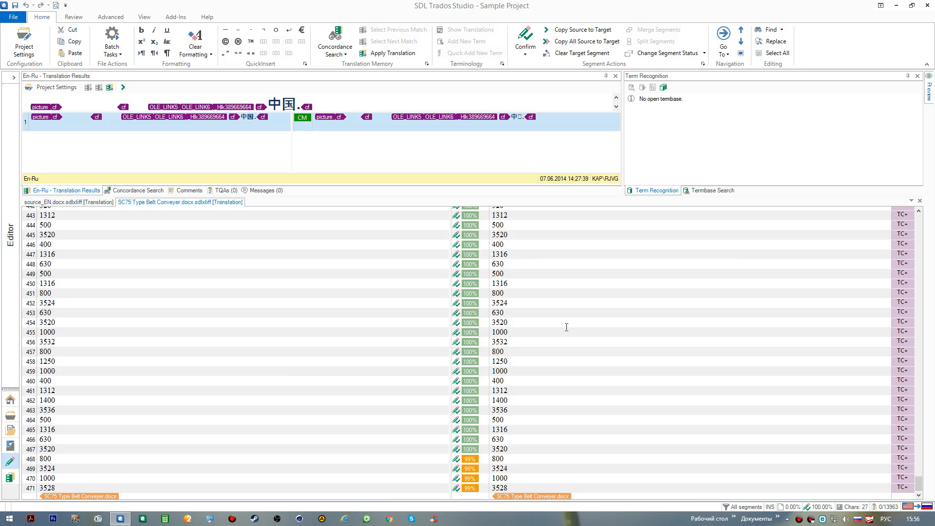
{"action": "scroll", "coordinate": [920, 481], "scroll_direction": "up", "scroll_amount": 1}
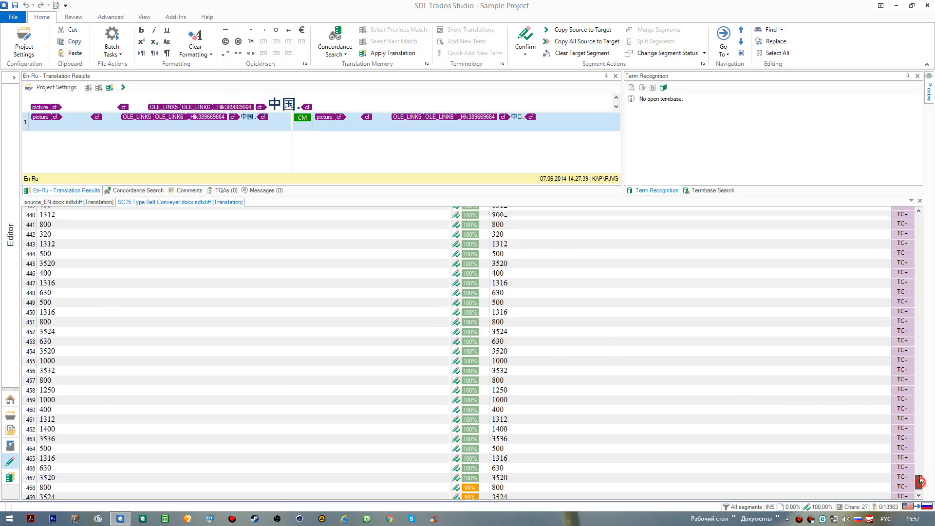
{"action": "left_click_drag", "start_coordinate": [921, 480], "coordinate": [916, 218]}
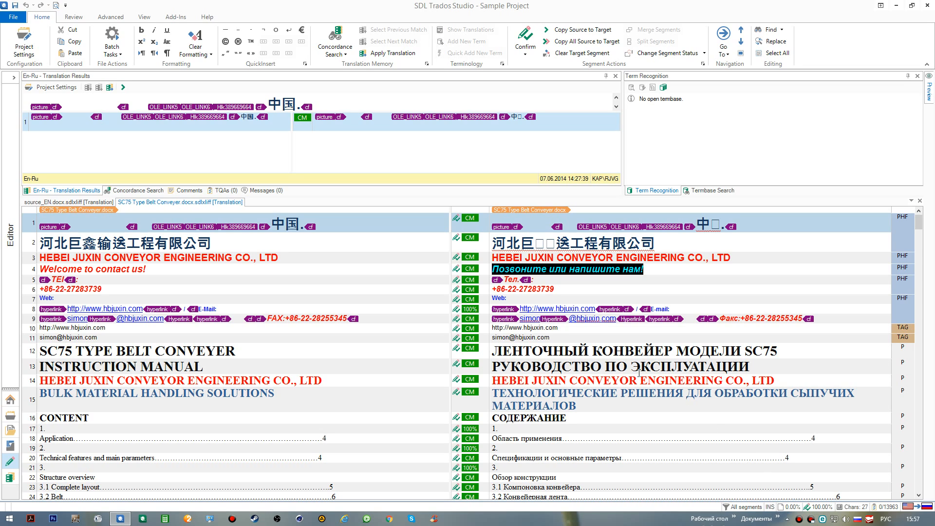
- Save the target of SC75 Type Belt Conveyer in the ru-RU folder as "SC75 Type Belt Conveyer_RU" in Word 2007-2013 format
{"action": "left_click", "coordinate": [674, 271]}
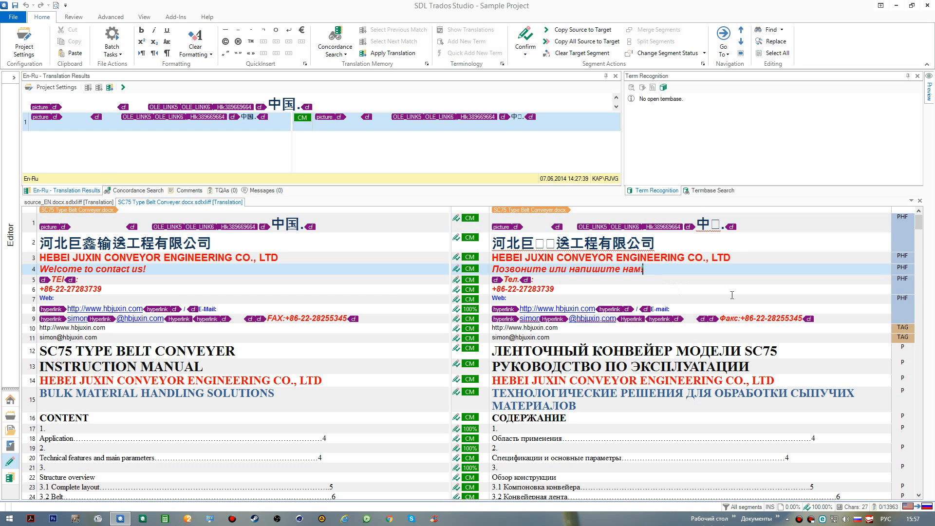
{"action": "left_click", "coordinate": [15, 17]}
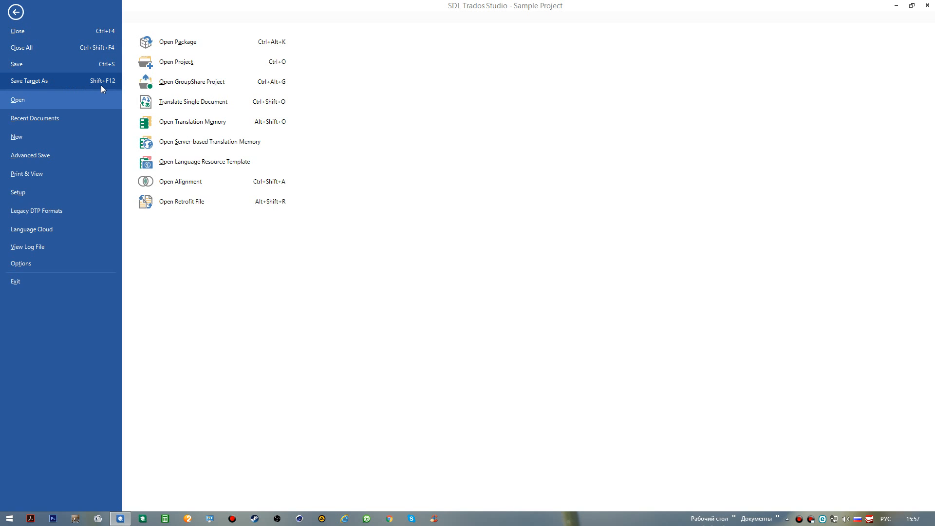
{"action": "left_click", "coordinate": [15, 12]}
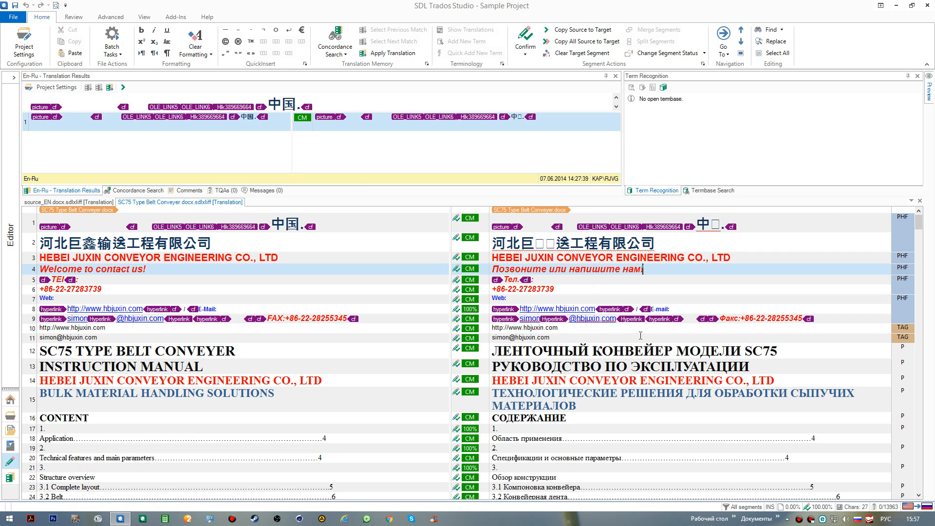
{"action": "key", "text": "shift+F12"}
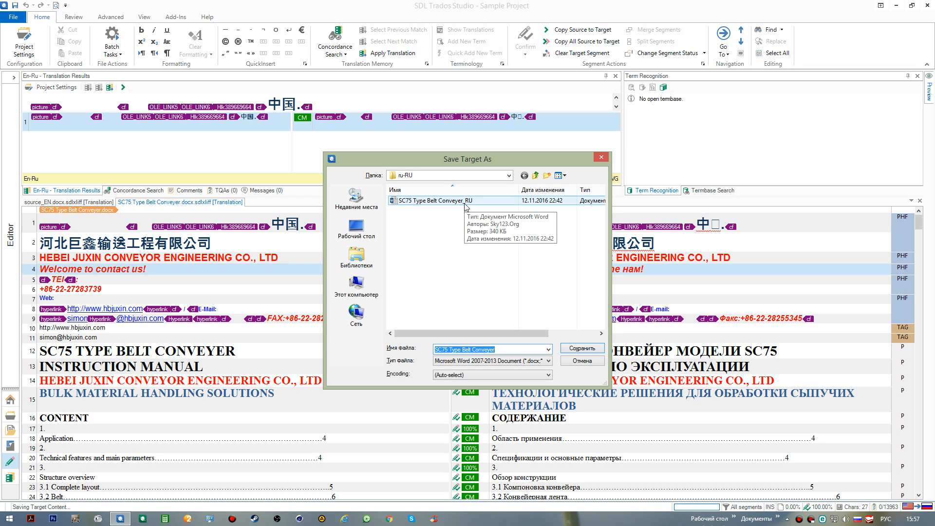
{"action": "left_click", "coordinate": [520, 350]}
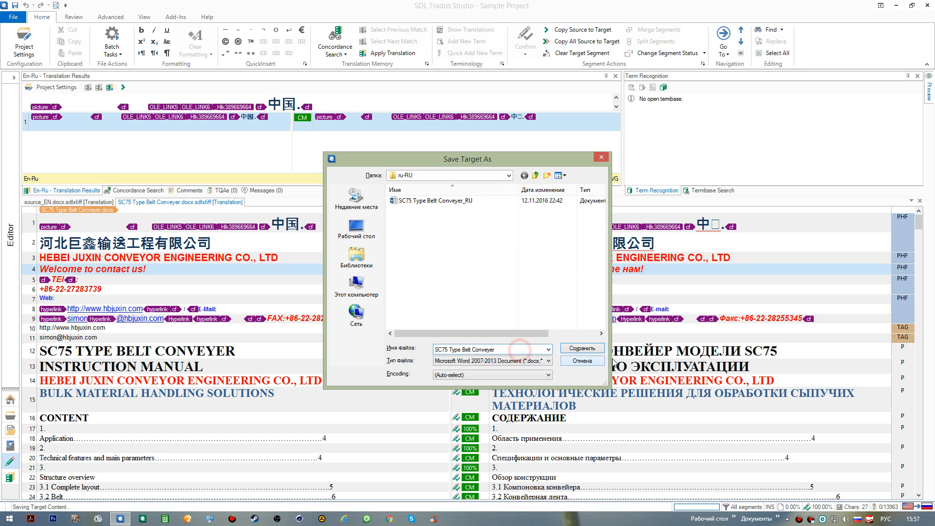
{"action": "key", "text": "alt+shift"}
{"action": "type", "text": "_"}
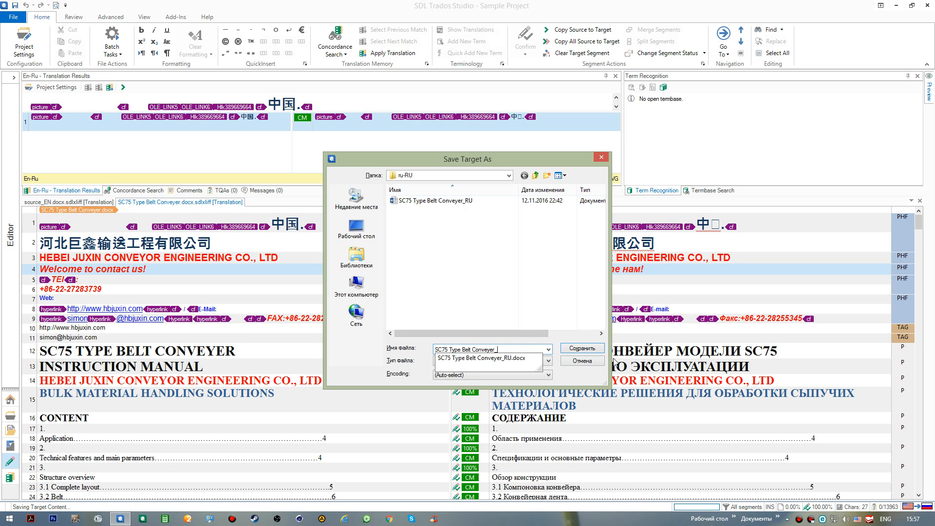
{"action": "type", "text": "RU"}
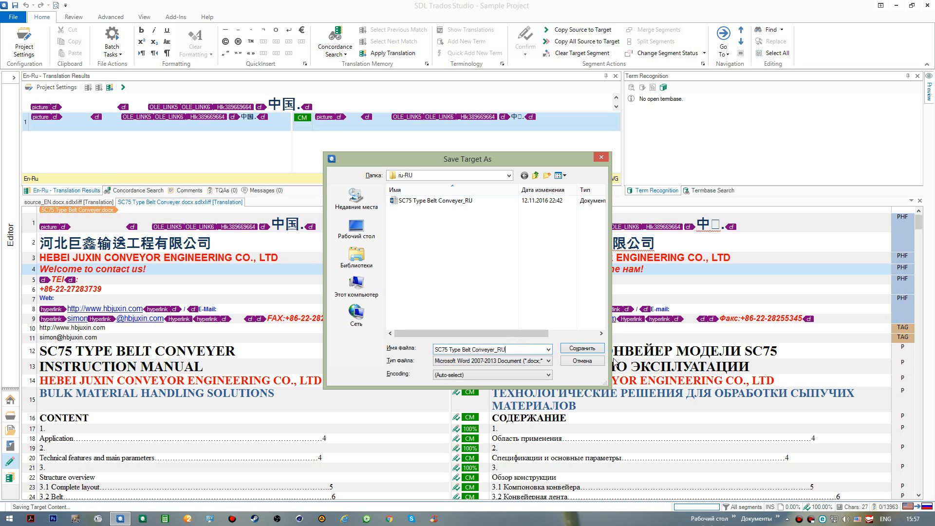
{"action": "left_click", "coordinate": [589, 348]}
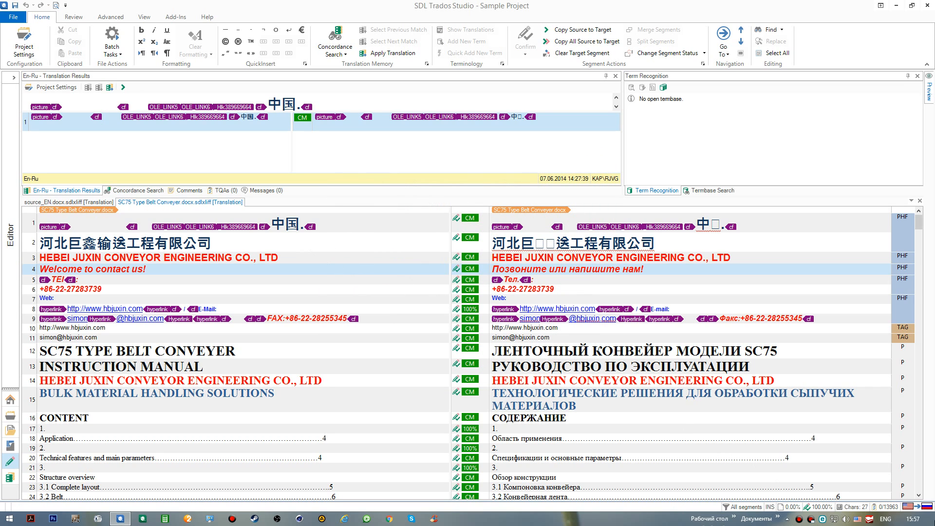
- Browse from the desktop to Training Course > Sample Project > ru-RU and open SC75 Type Belt Conveyer_RU in Word
{"action": "key", "text": "super+d"}
{"action": "double_click", "coordinate": [14, 223]}
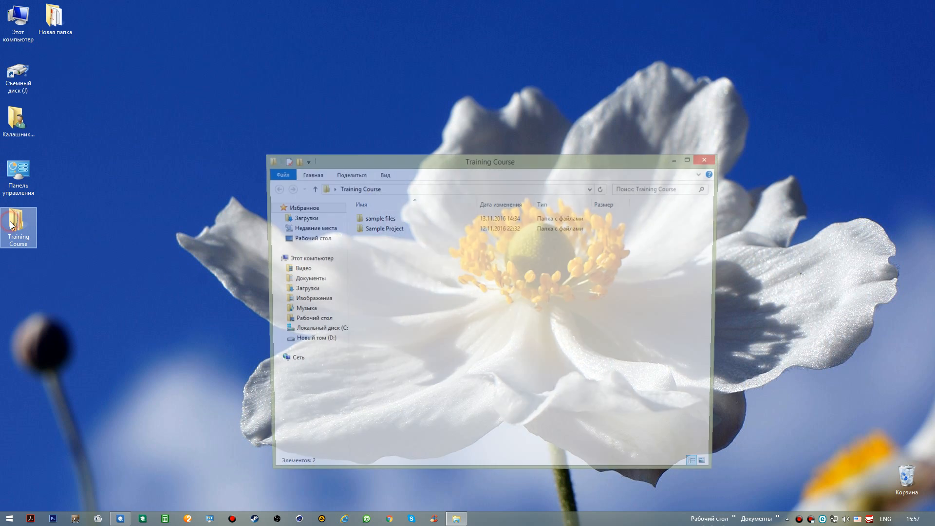
{"action": "double_click", "coordinate": [405, 229]}
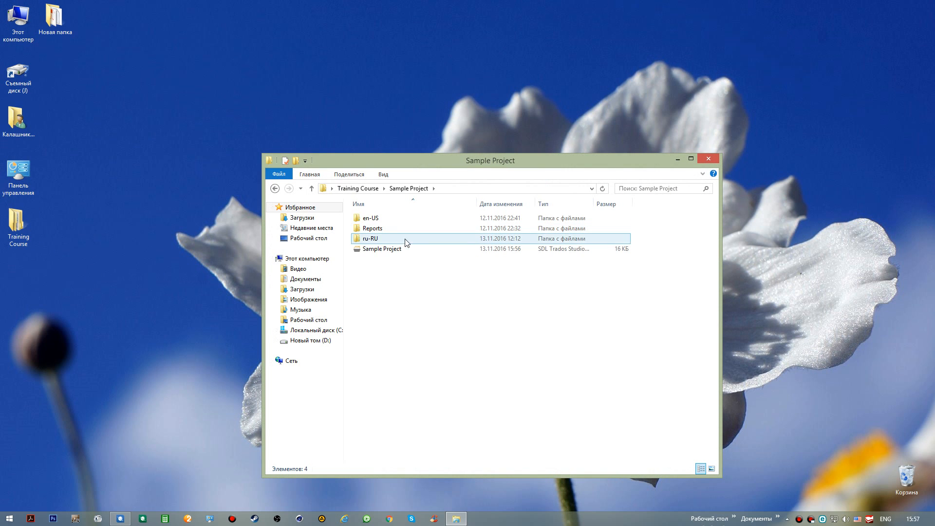
{"action": "double_click", "coordinate": [405, 239]}
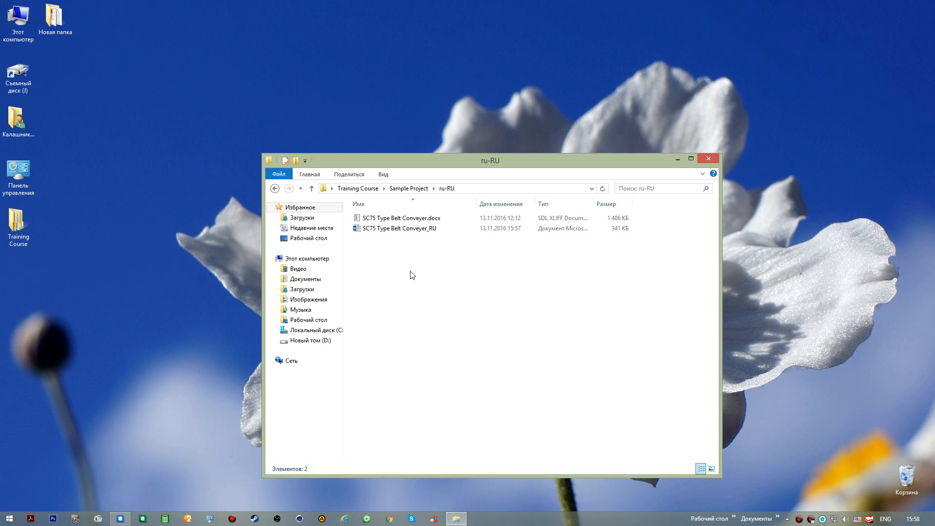
{"action": "left_click", "coordinate": [414, 228]}
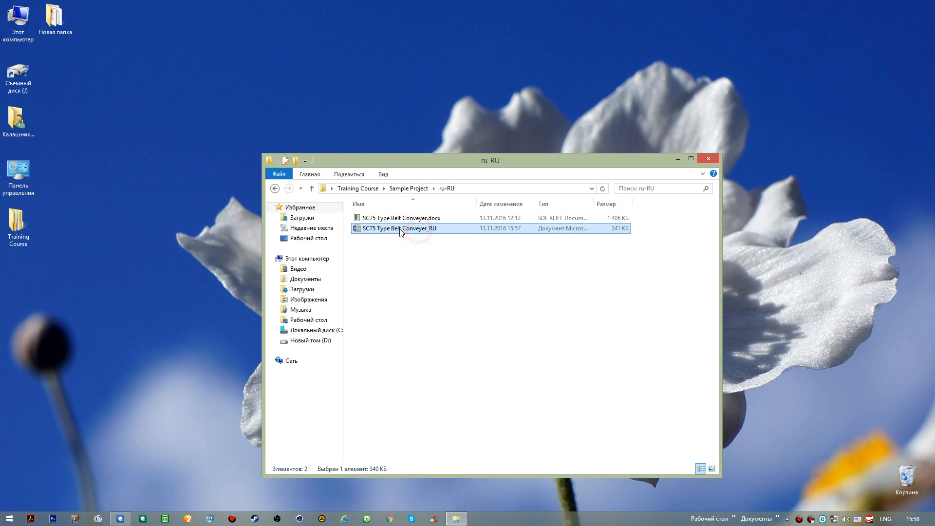
{"action": "double_click", "coordinate": [394, 228]}
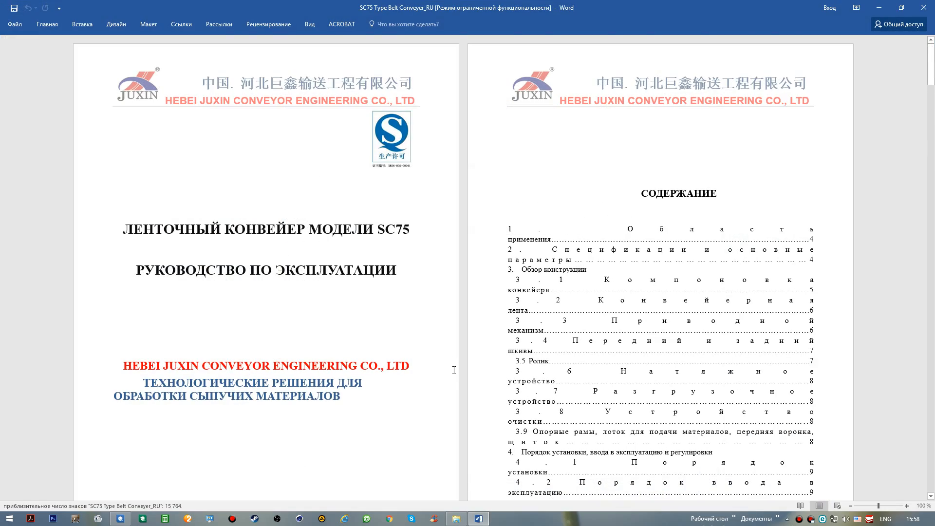
- Review the exported Russian document's layout, from the title page and contents to the company information, specification tables and section 3
{"action": "scroll", "coordinate": [454, 370], "scroll_direction": "down", "scroll_amount": 10}
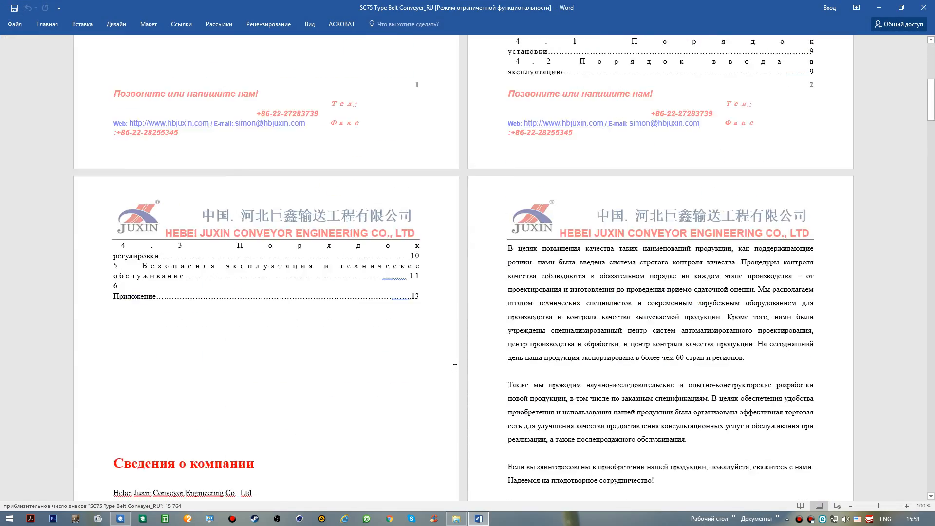
{"action": "scroll", "coordinate": [455, 369], "scroll_direction": "down", "scroll_amount": 2}
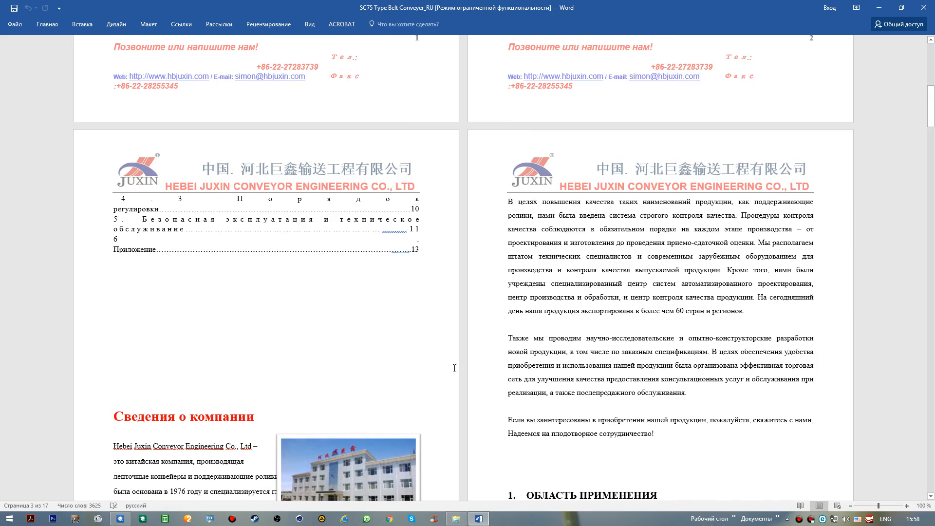
{"action": "scroll", "coordinate": [455, 368], "scroll_direction": "up", "scroll_amount": 9}
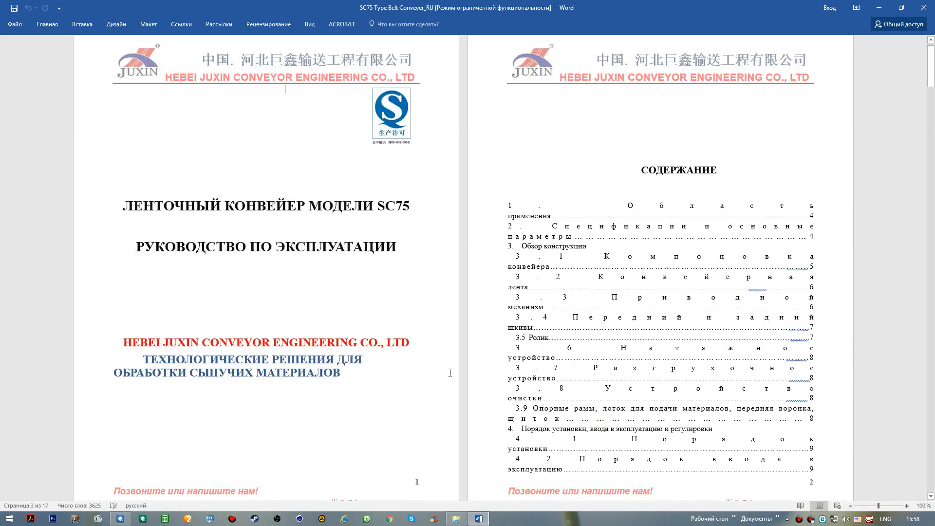
{"action": "scroll", "coordinate": [450, 373], "scroll_direction": "down", "scroll_amount": 6}
{"action": "scroll", "coordinate": [448, 371], "scroll_direction": "up", "scroll_amount": 5}
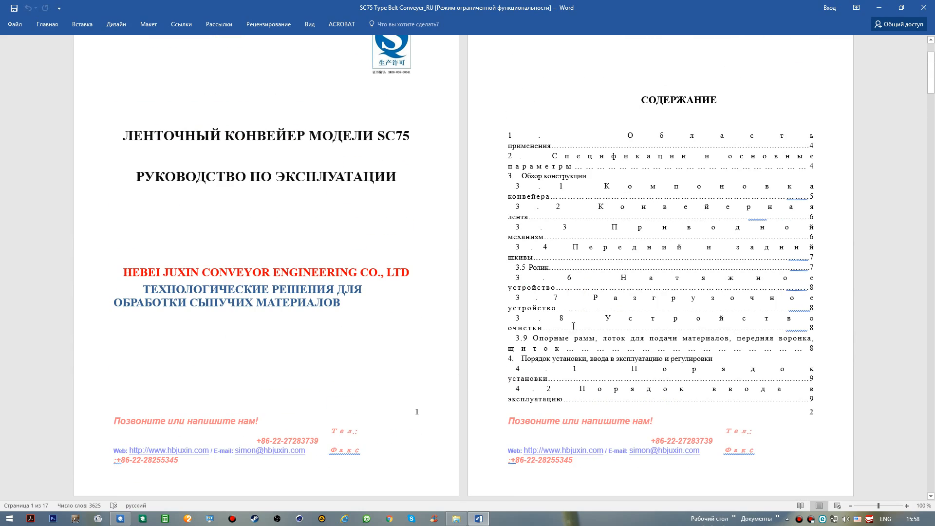
{"action": "scroll", "coordinate": [574, 327], "scroll_direction": "down", "scroll_amount": 12}
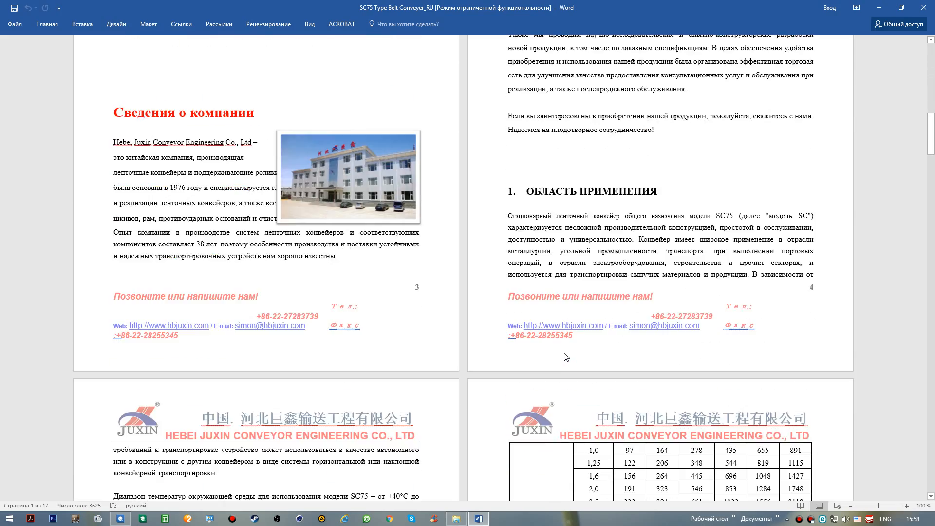
{"action": "scroll", "coordinate": [564, 357], "scroll_direction": "down", "scroll_amount": 5}
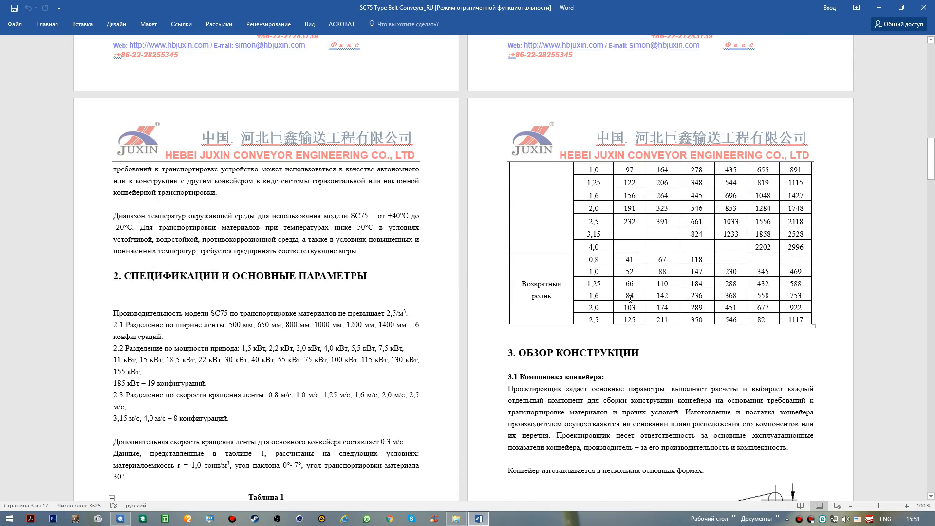
- Review the Russian document from the section 3 conveyor drawings through the drive, roller and cleaning device sections, and close it
{"action": "scroll", "coordinate": [629, 299], "scroll_direction": "down", "scroll_amount": 9}
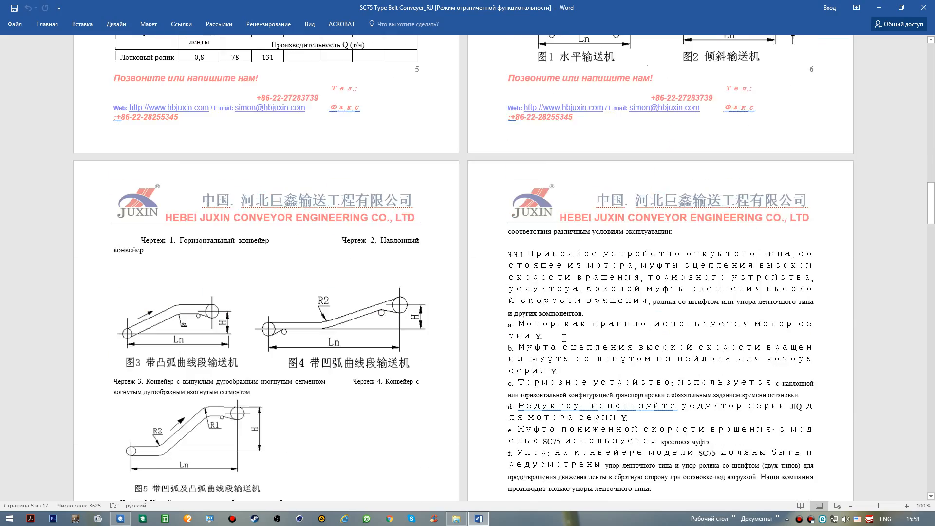
{"action": "scroll", "coordinate": [564, 338], "scroll_direction": "down", "scroll_amount": 10}
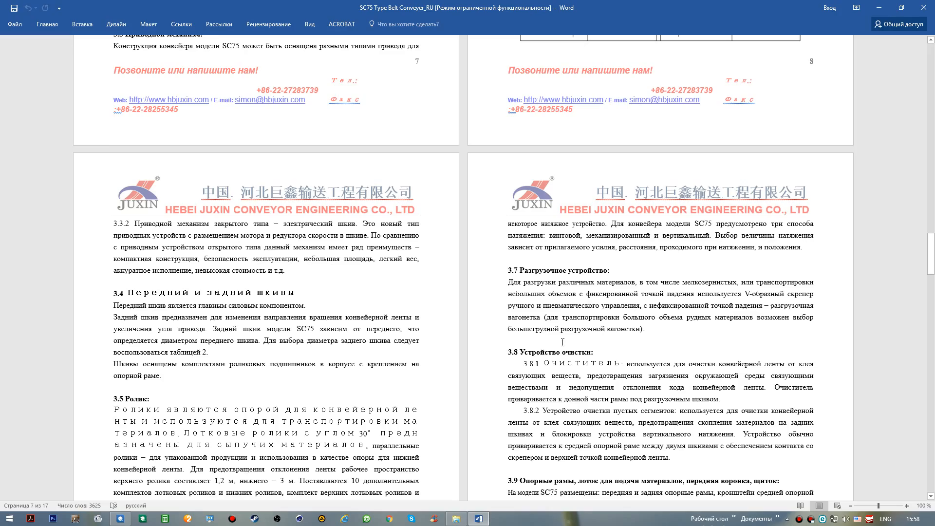
{"action": "key", "text": "alt+F4"}
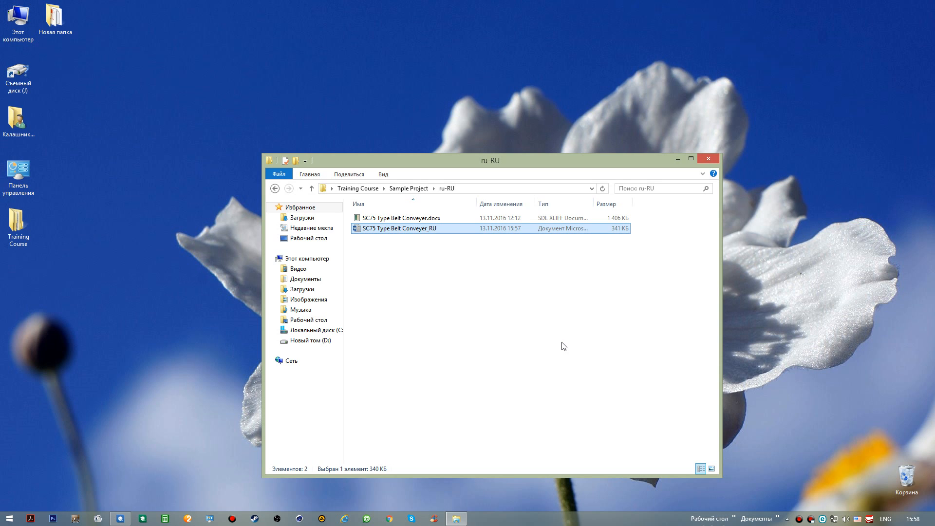
- Close the ru-RU folder, switch back to SDL Trados Studio and bring up the source_EN.docx.sdlxliff translation
{"action": "key", "text": "alt+F4"}
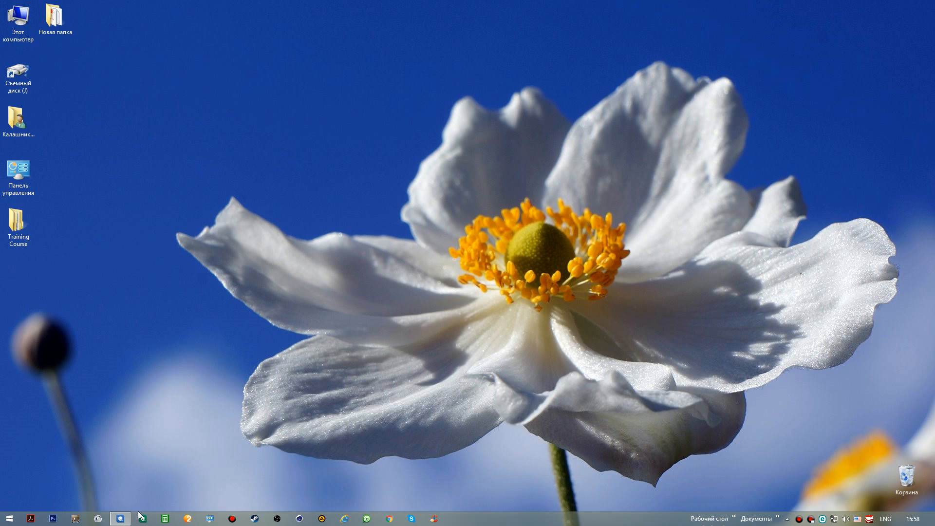
{"action": "left_click", "coordinate": [121, 518]}
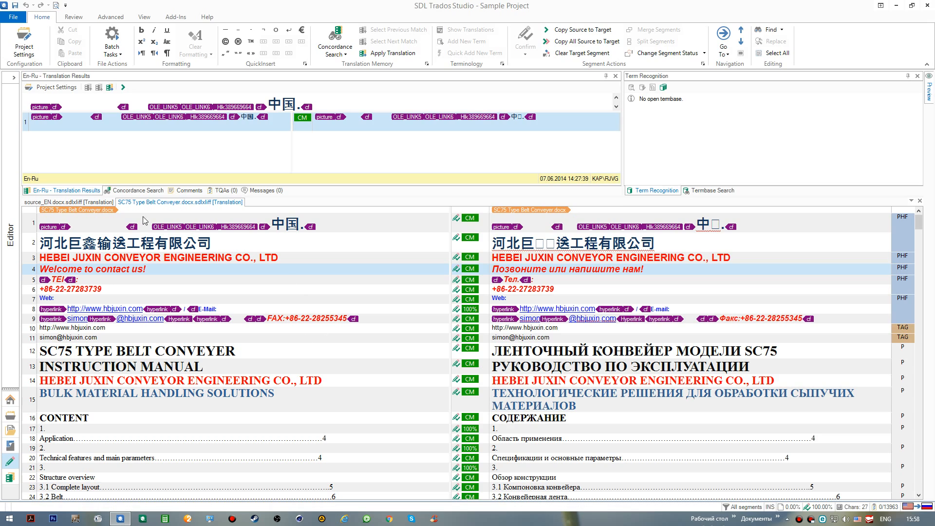
{"action": "left_click", "coordinate": [101, 202]}
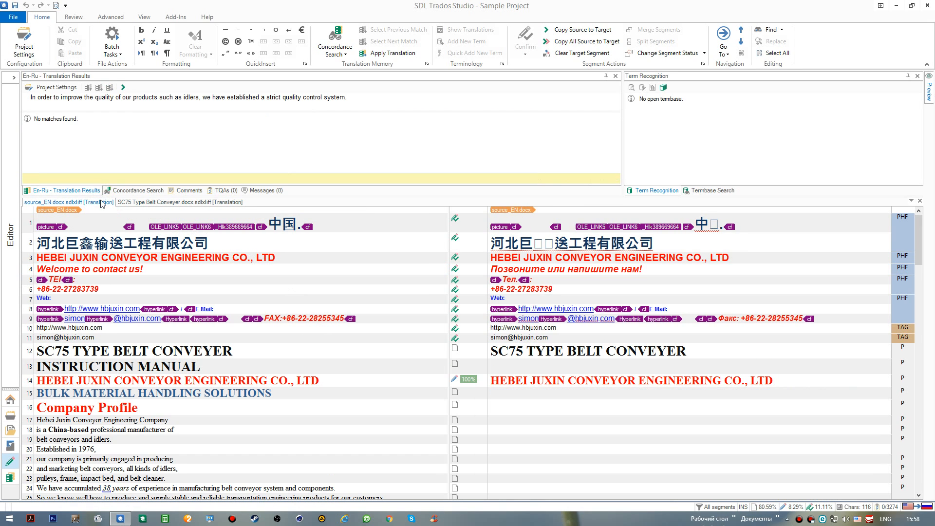